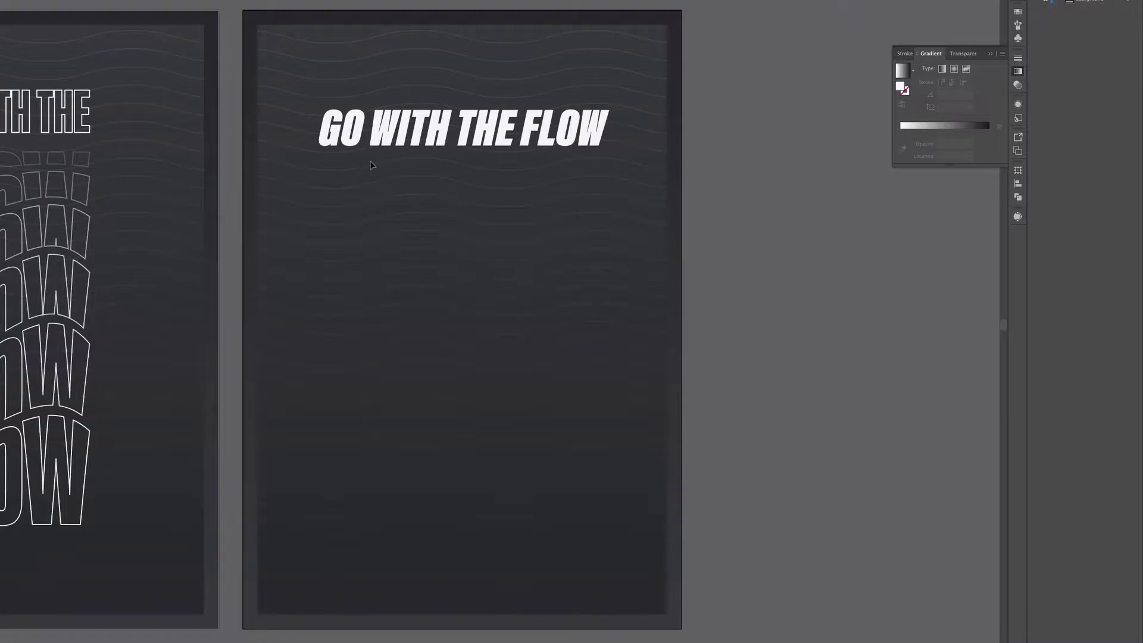
Step: Inspect the GO WITH THE FLOW headline's letter outlines, zooming in and back out
click(397, 140)
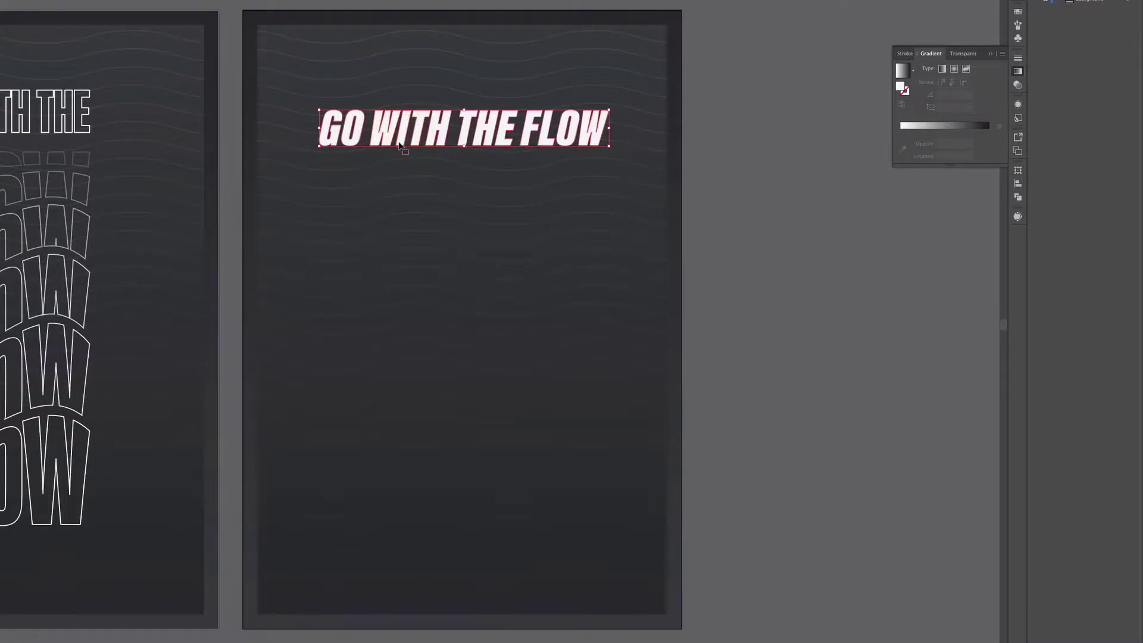
key(a)
key(ctrl+plus)
key(v)
scroll(390, 351, down, 4)
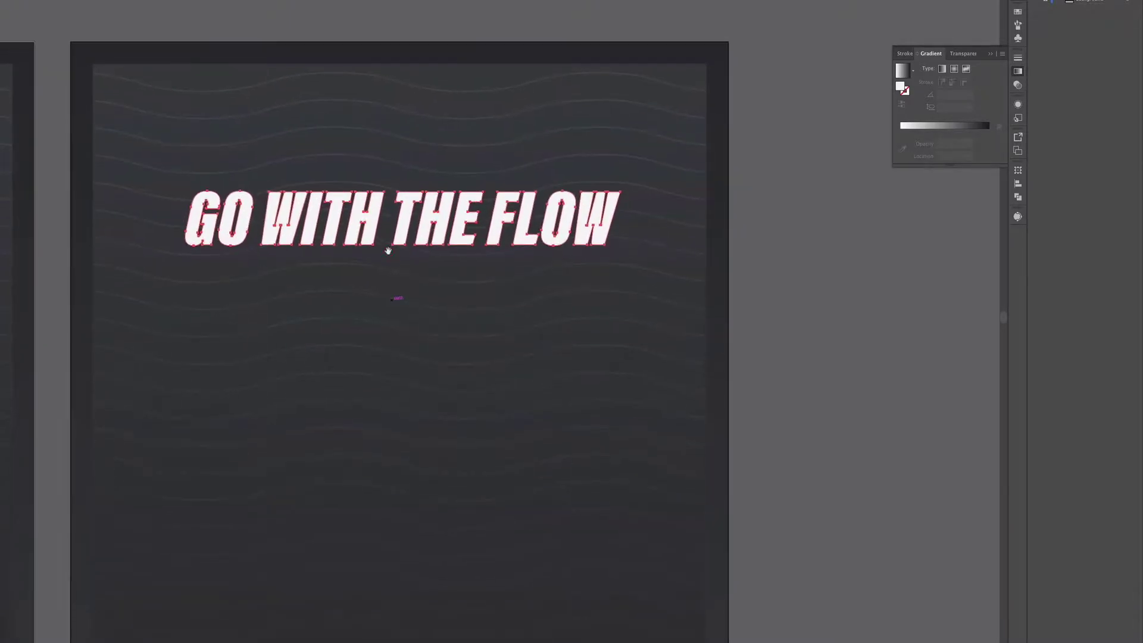
click(387, 284)
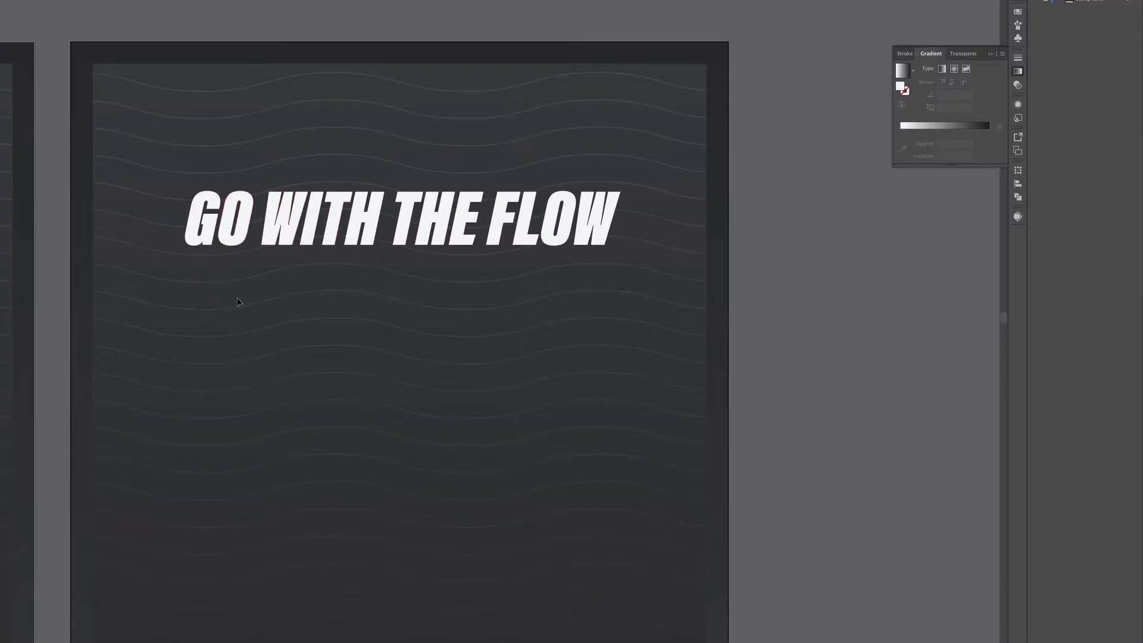
key(ctrl+minus)
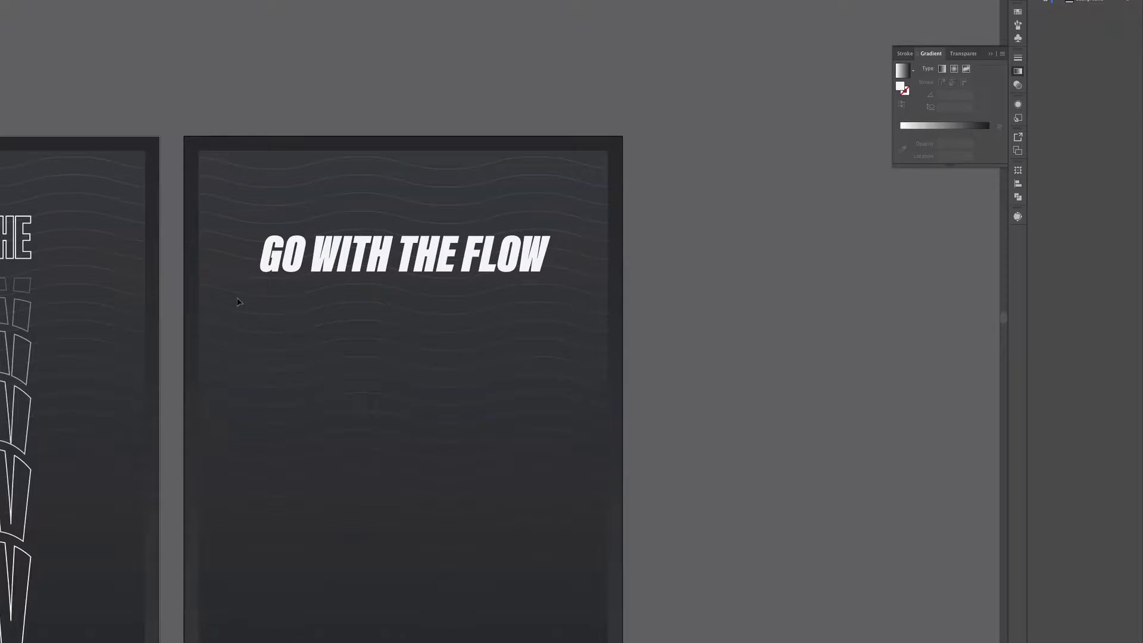
scroll(304, 356, down, 3)
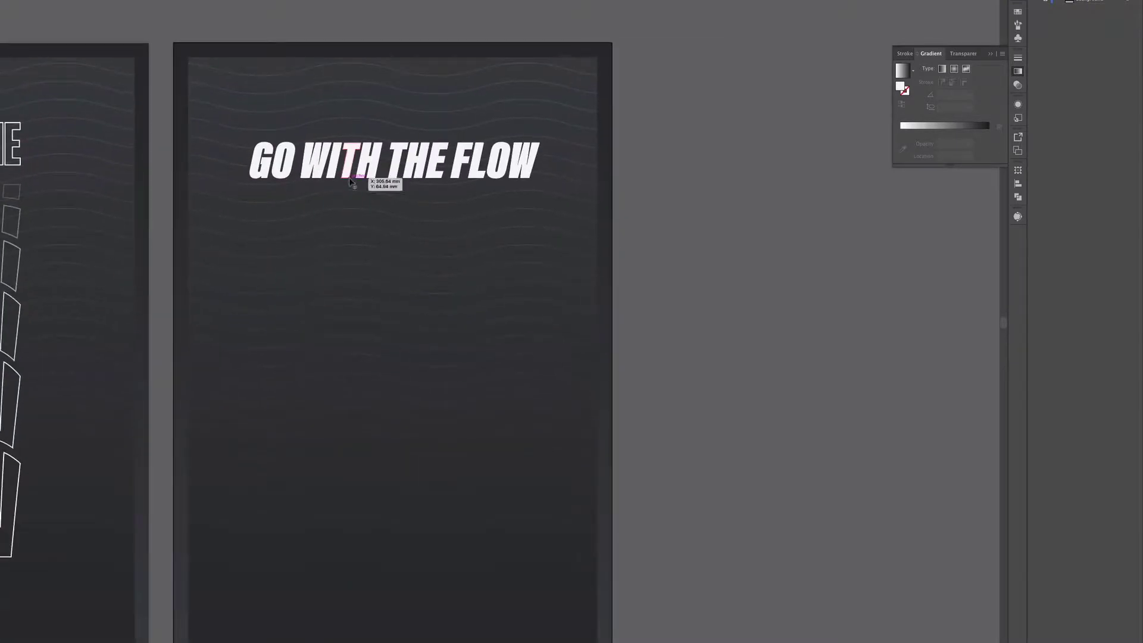
click(350, 174)
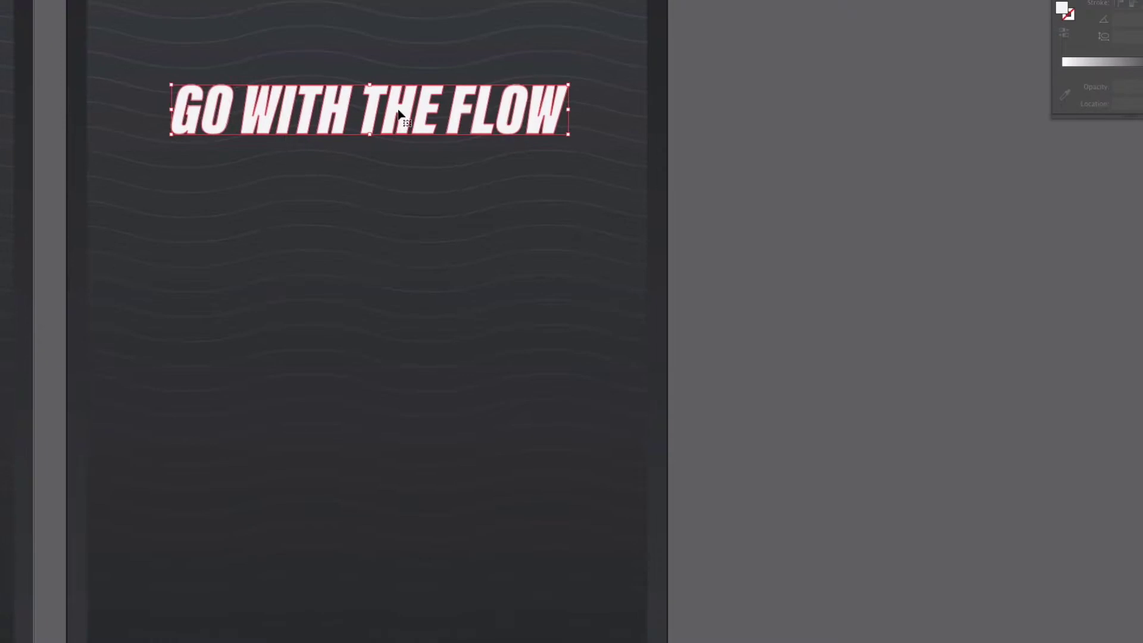
Step: Ungroup the headline and left-align FLOW beneath GO WITH THE
right_click(416, 164)
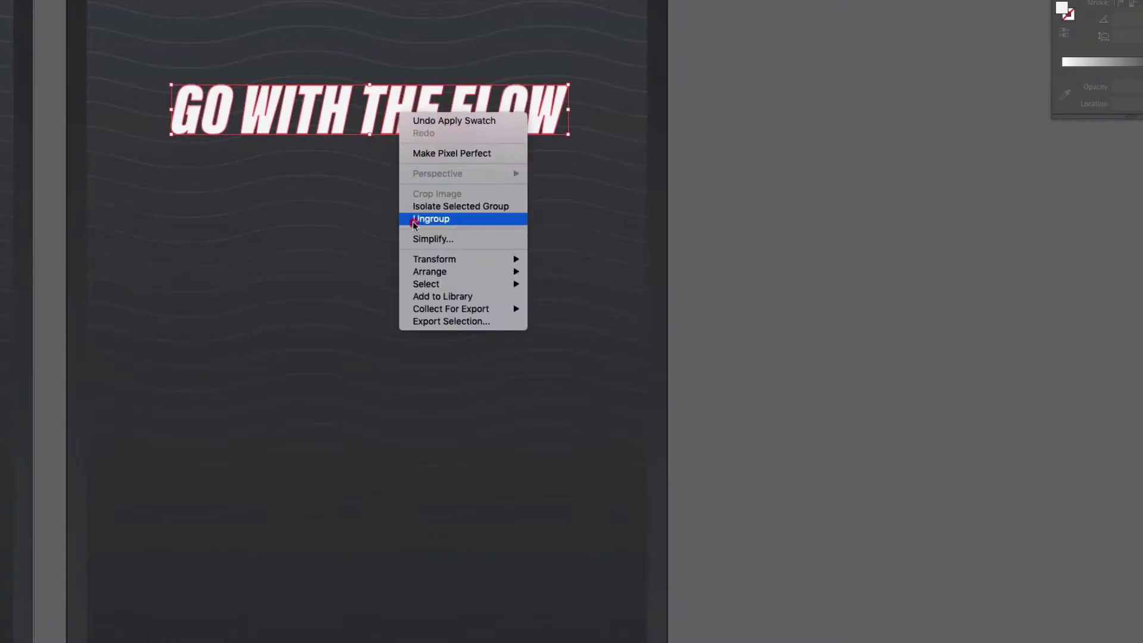
click(416, 219)
click(200, 36)
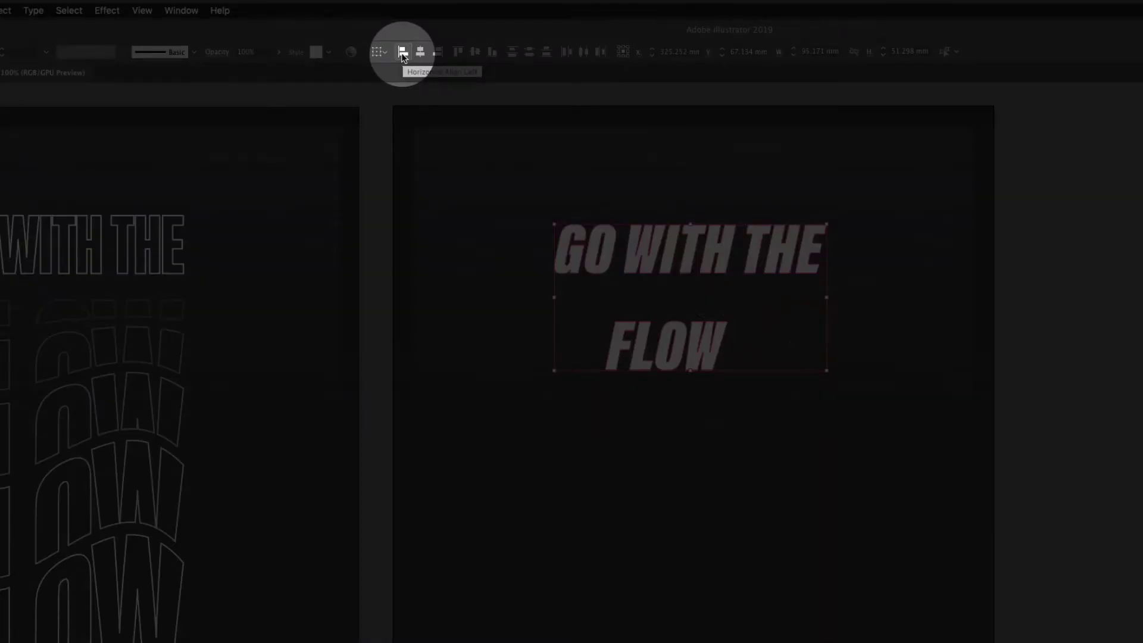
click(402, 56)
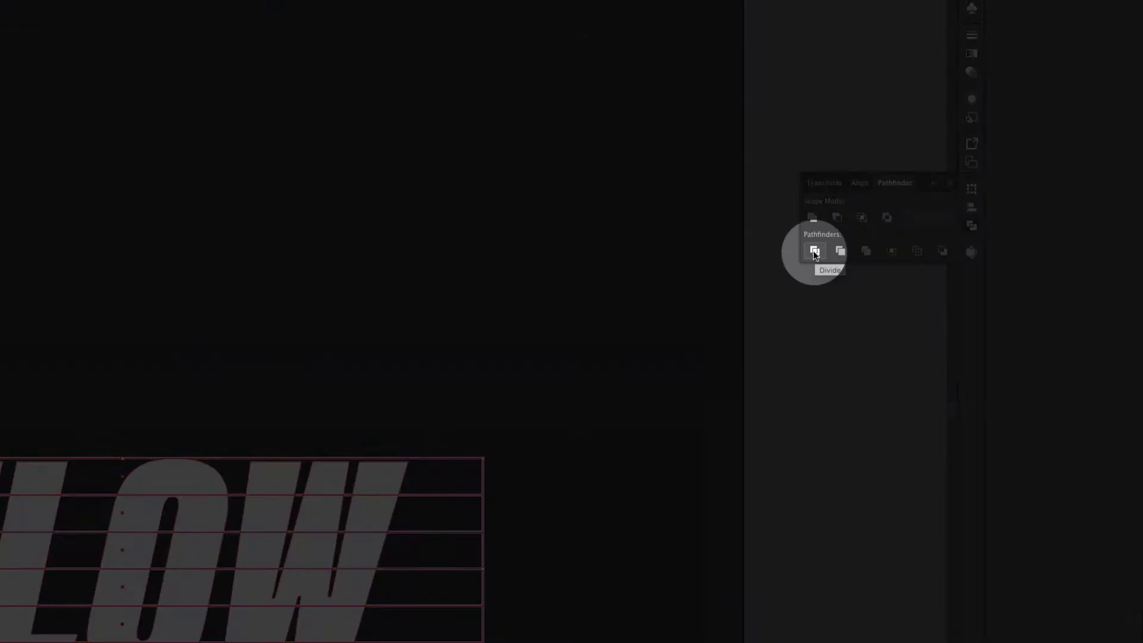
Step: Apply Pathfinder Divide to cut FLOW into horizontal strips along the bars
click(814, 249)
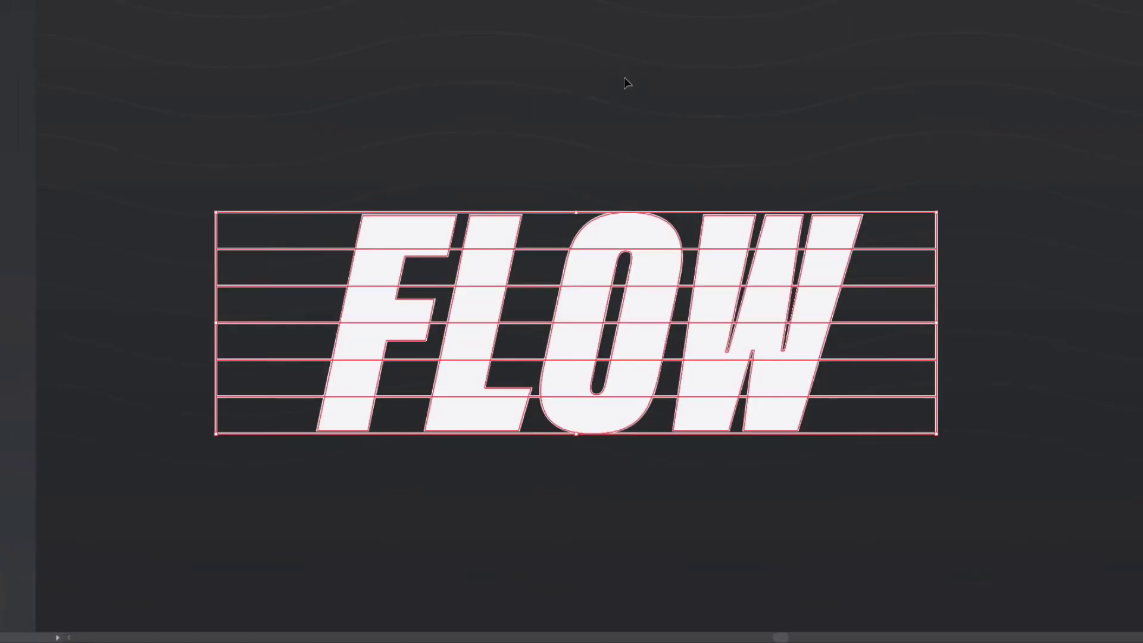
scroll(620, 91, down, 3)
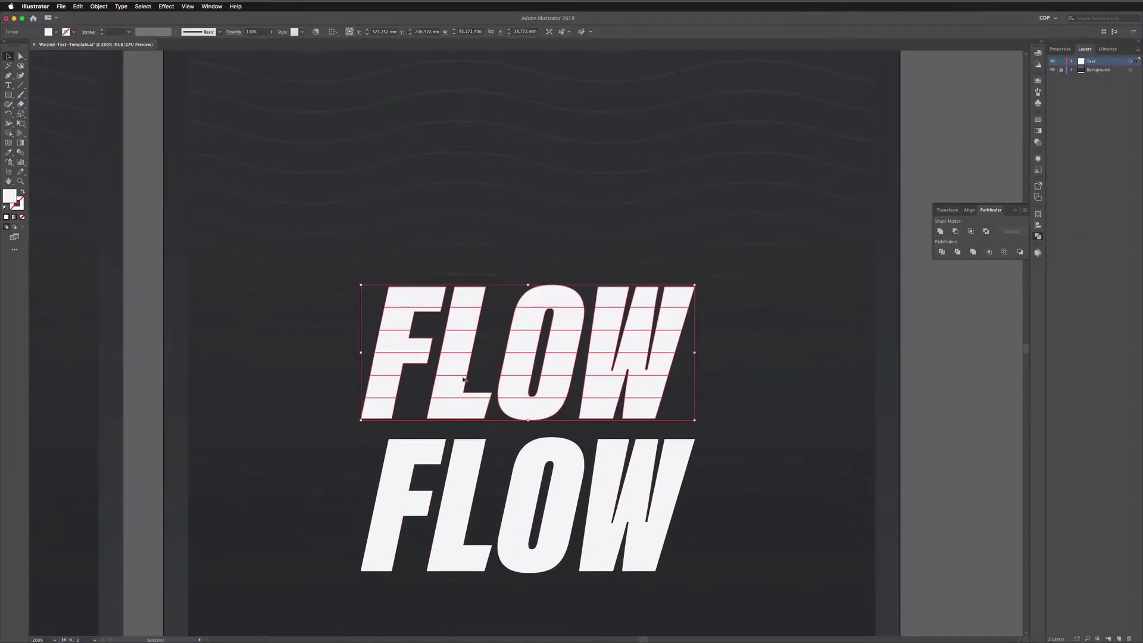
Step: Ungroup the top sliced FLOW and delete its thin bottom strip
scroll(454, 390, down, 1)
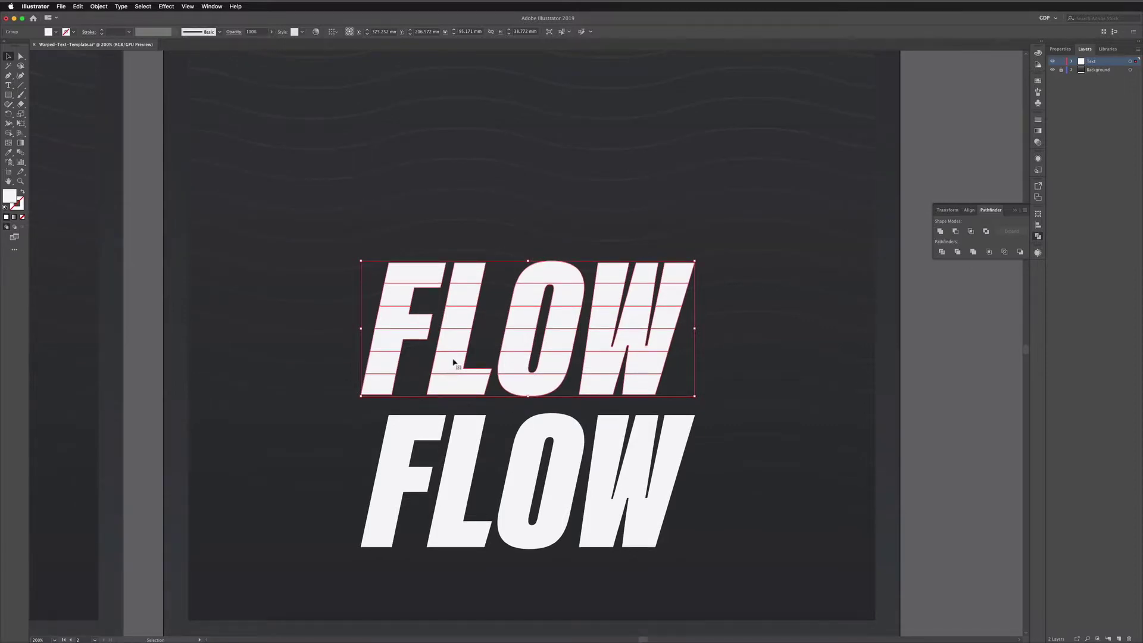
right_click(452, 362)
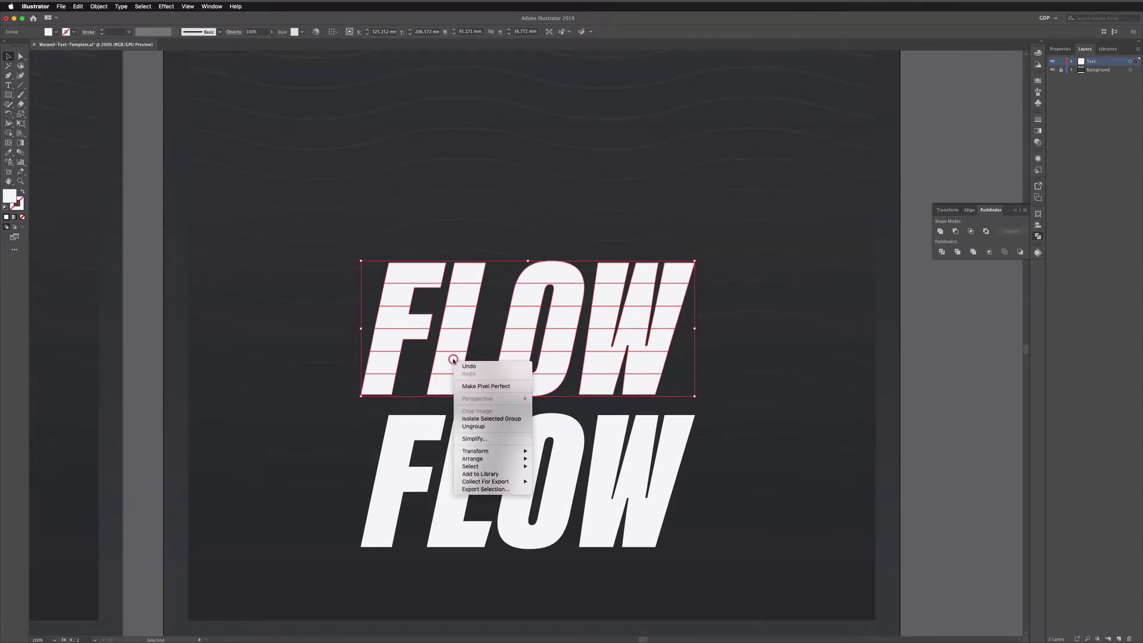
click(471, 426)
click(342, 384)
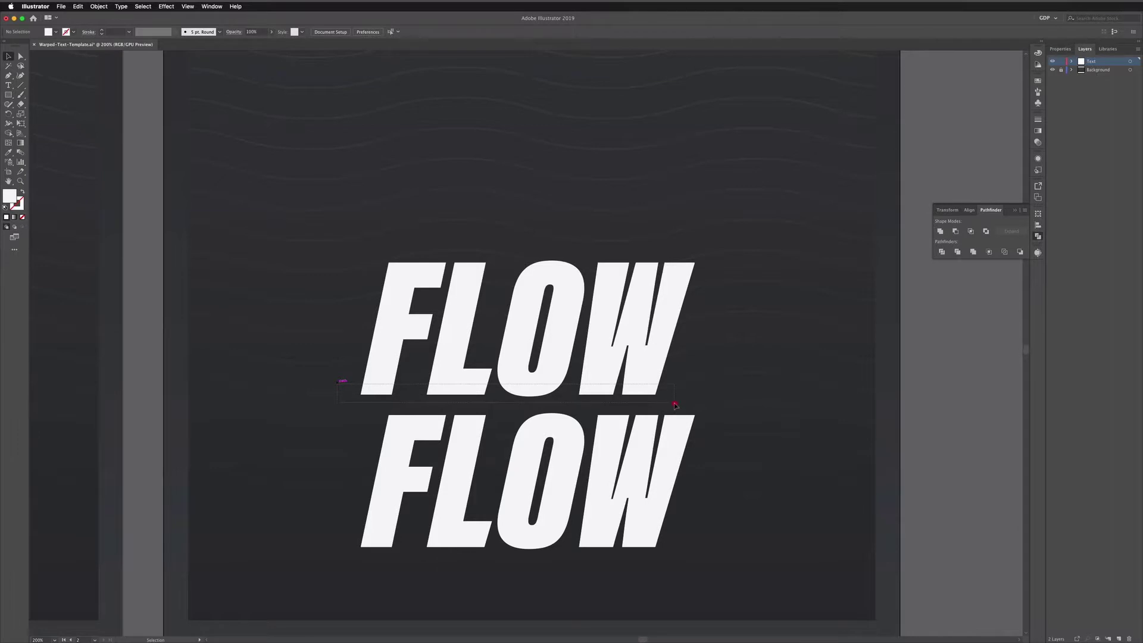
drag(675, 405, 676, 397)
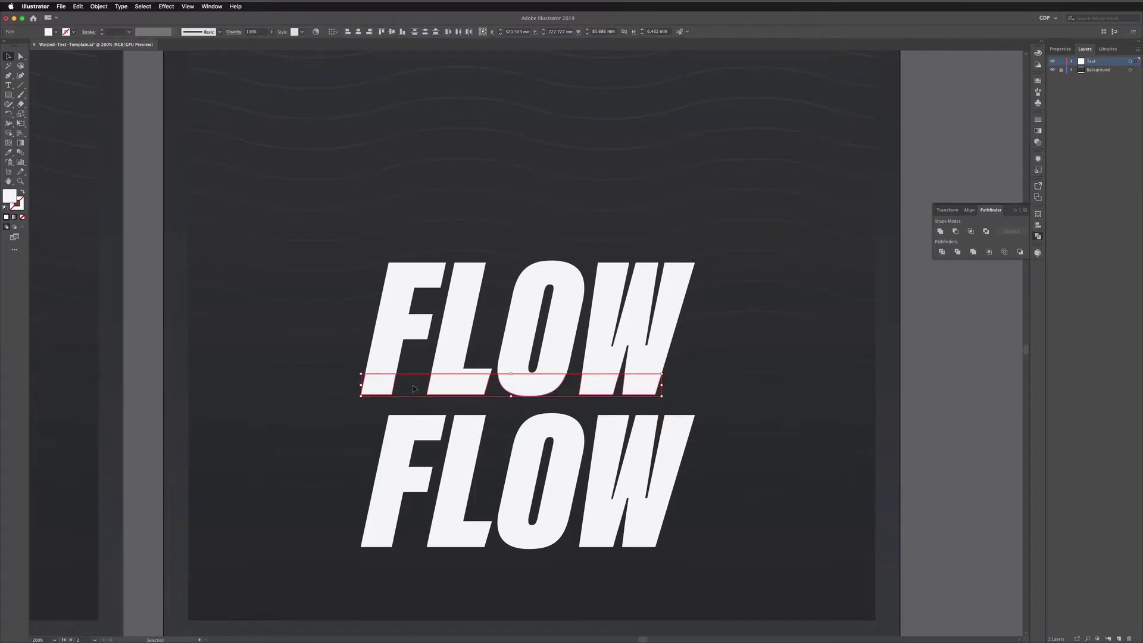
key(Delete)
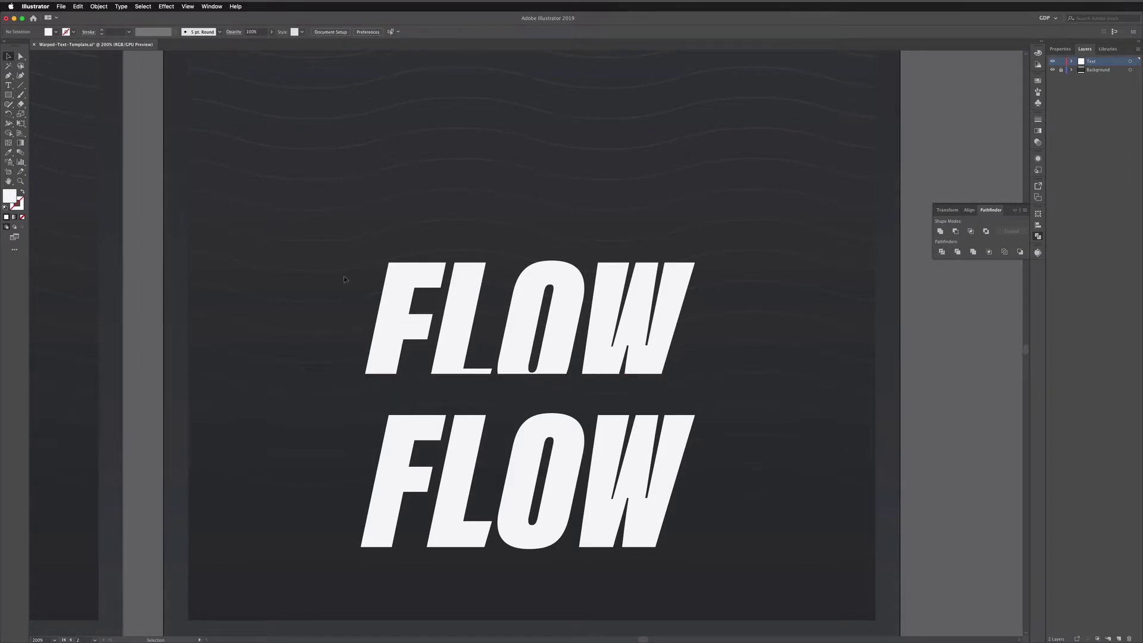
Step: Remove another bottom strip from the top FLOW copy
scroll(343, 277, up, 1)
drag(343, 277, 650, 261)
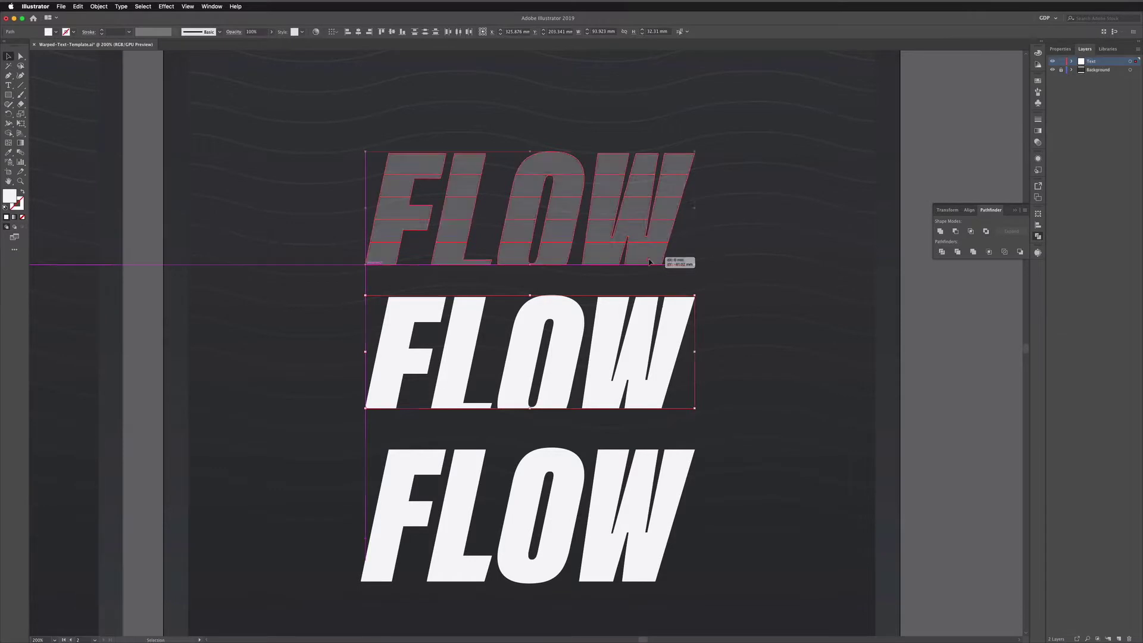
scroll(649, 260, up, 3)
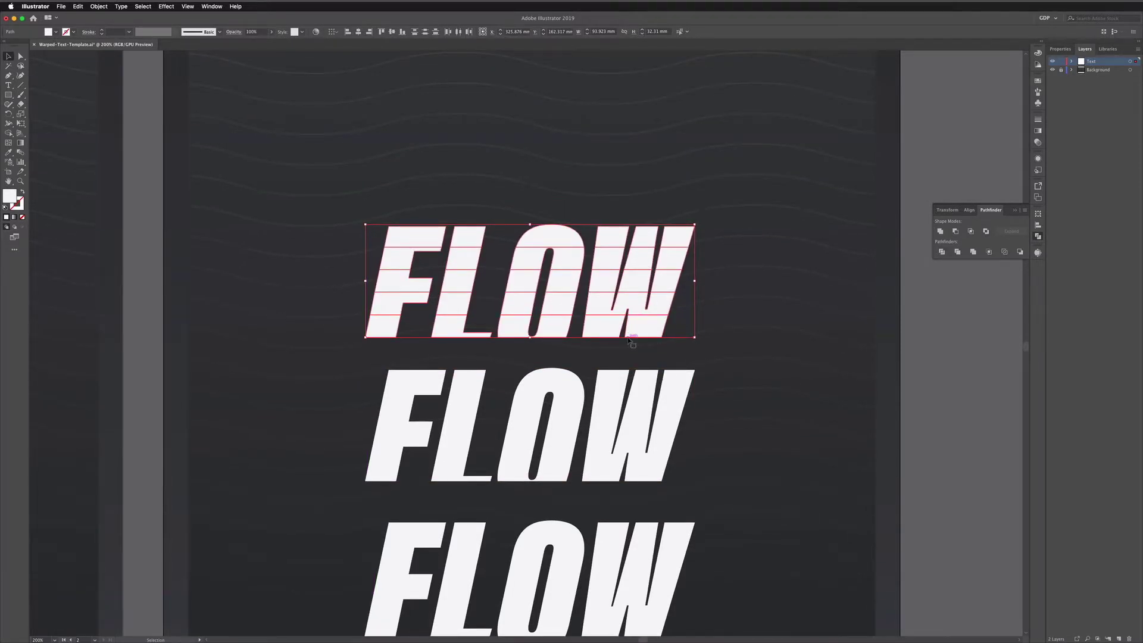
click(409, 354)
click(658, 331)
key(Delete)
Step: Drag a FLOW copy upward, then undo the last two changes
scroll(657, 333, up, 4)
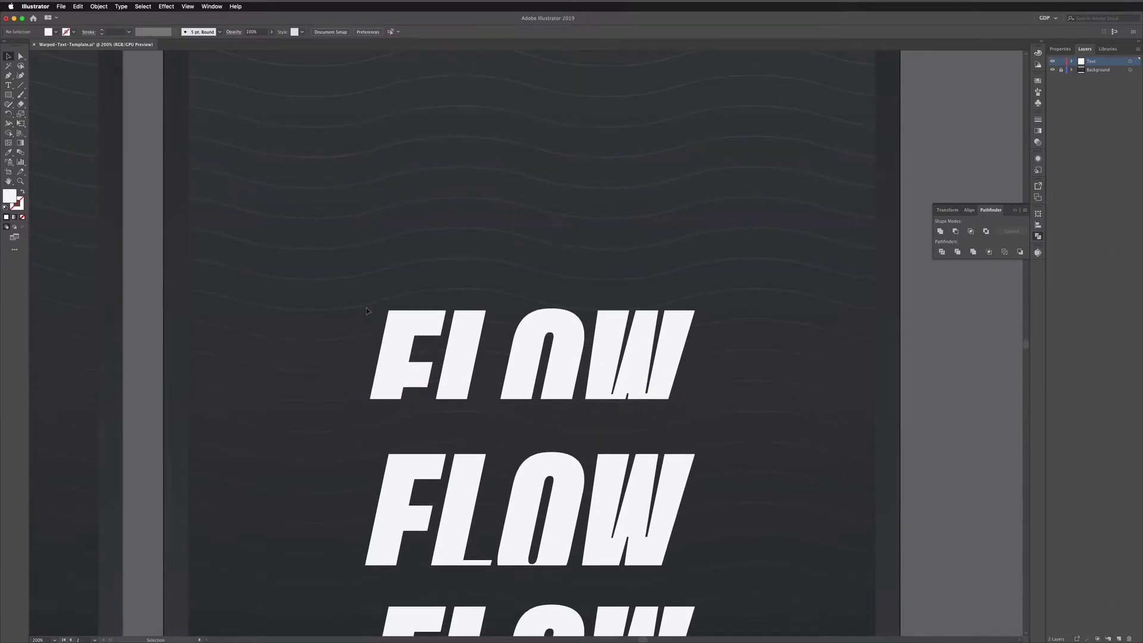
drag(397, 390, 398, 275)
click(359, 295)
click(664, 278)
key(super+z)
key(super+z)
key(super+z)
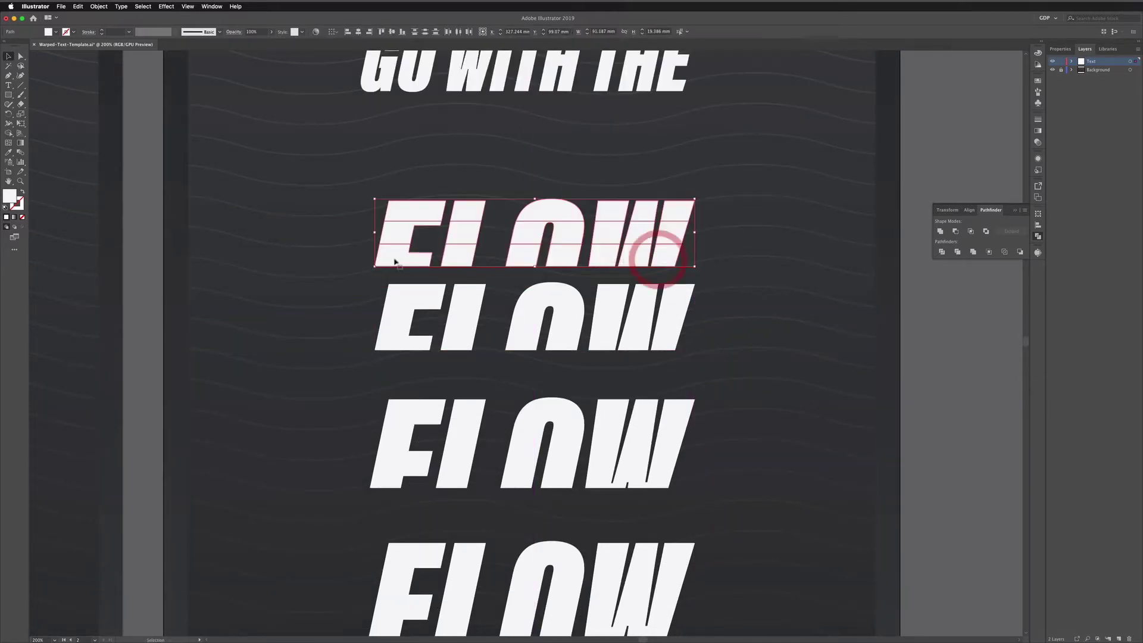
key(super+z)
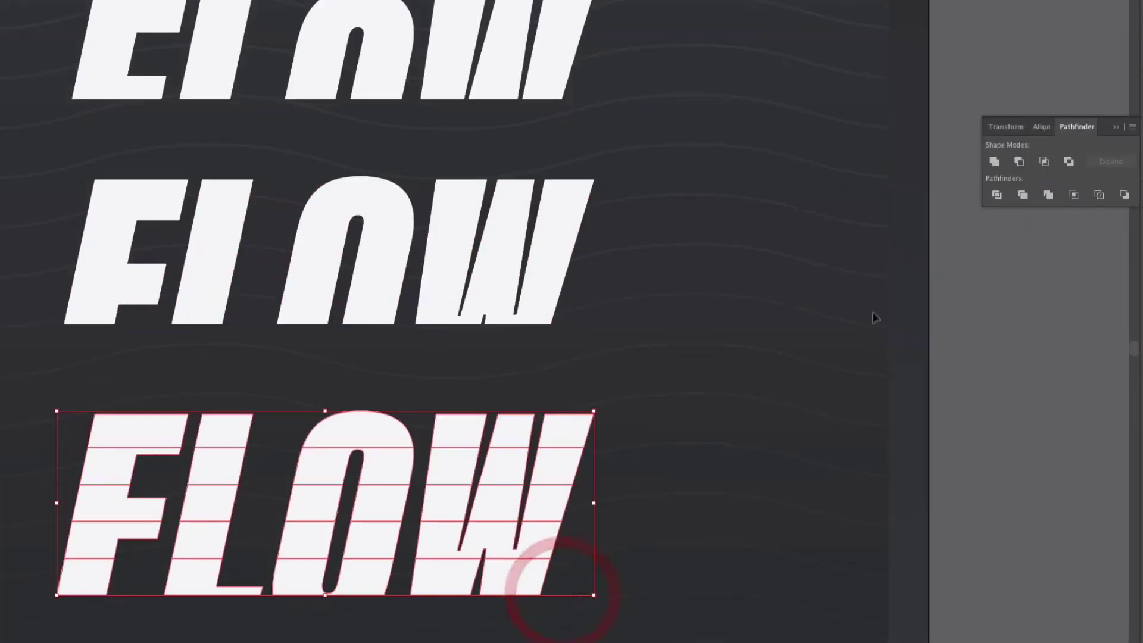
Step: Unite the bottom FLOW's strips into one shape, then check the top row pieces' anchor points
click(995, 162)
scroll(289, 452, down, 5)
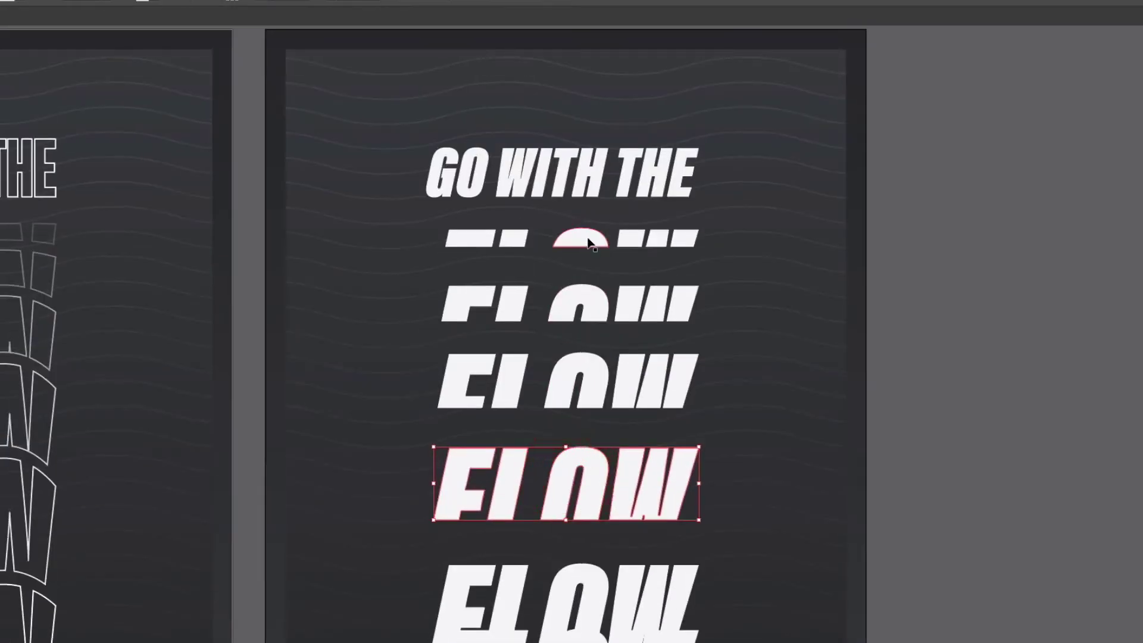
click(581, 238)
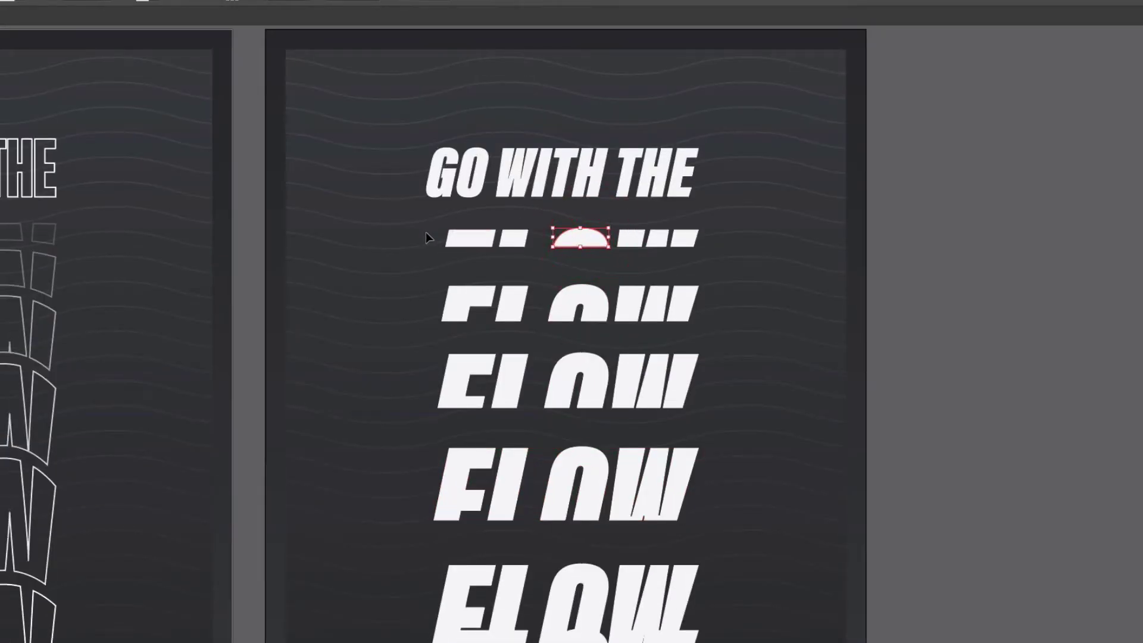
drag(426, 237, 706, 253)
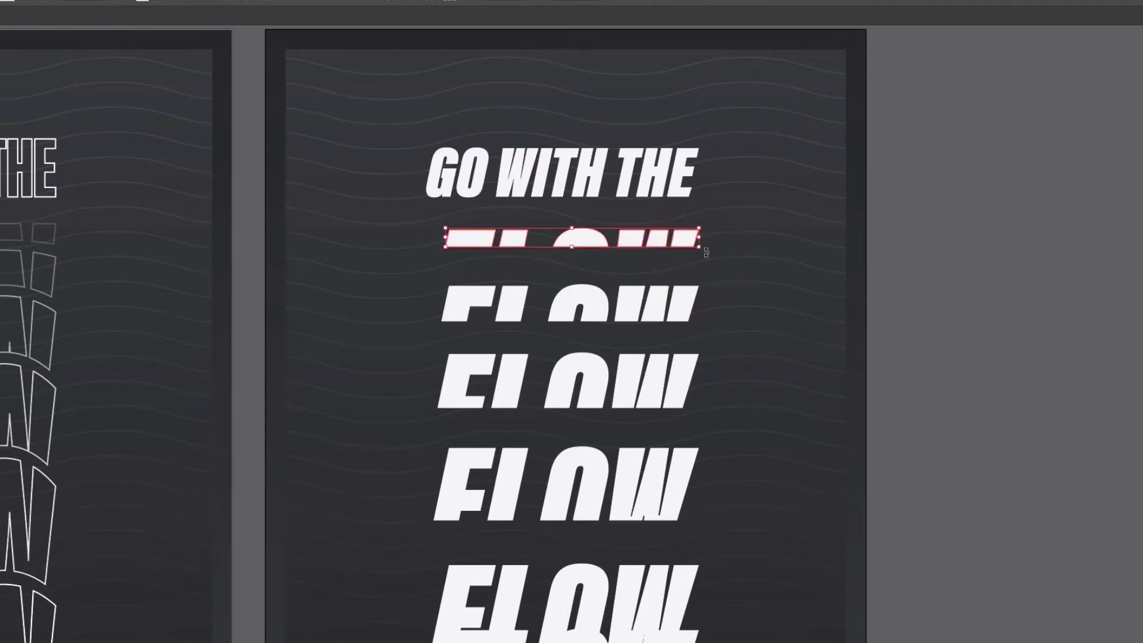
key(a)
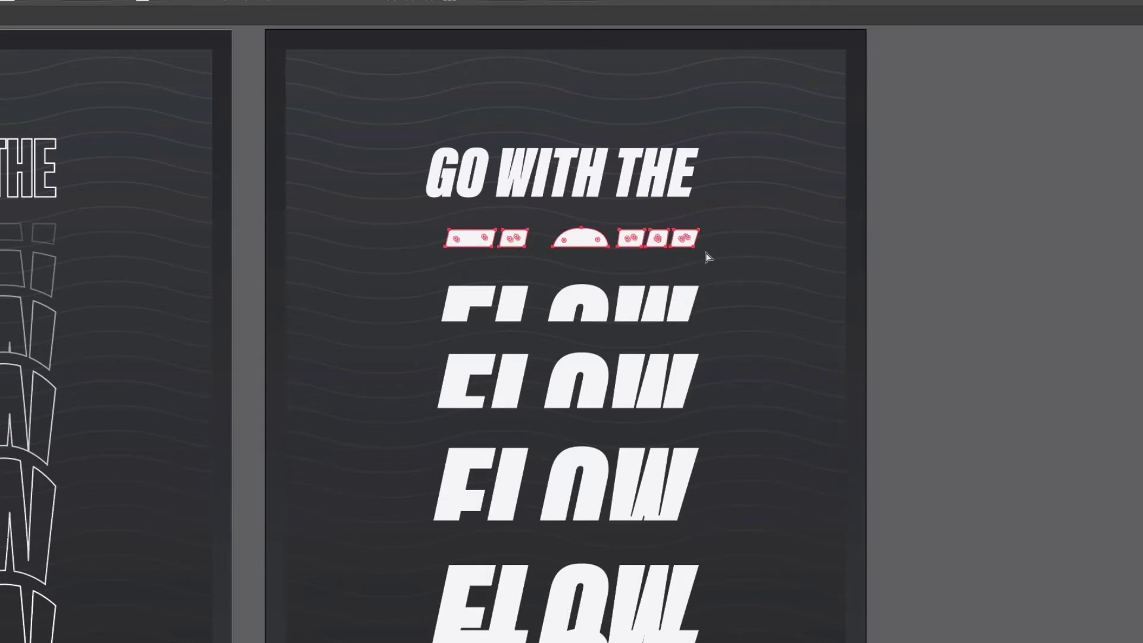
key(v)
click(374, 257)
click(451, 247)
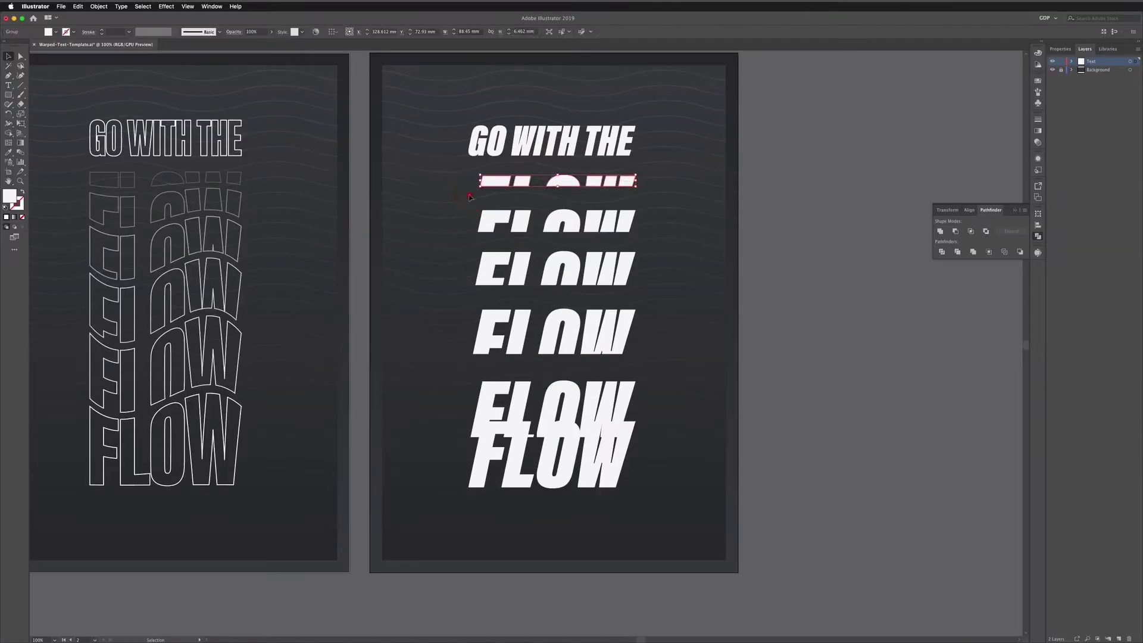
Step: Nudge the bottom FLOW up and distribute vertical spacing across all five FLOW copies
click(470, 195)
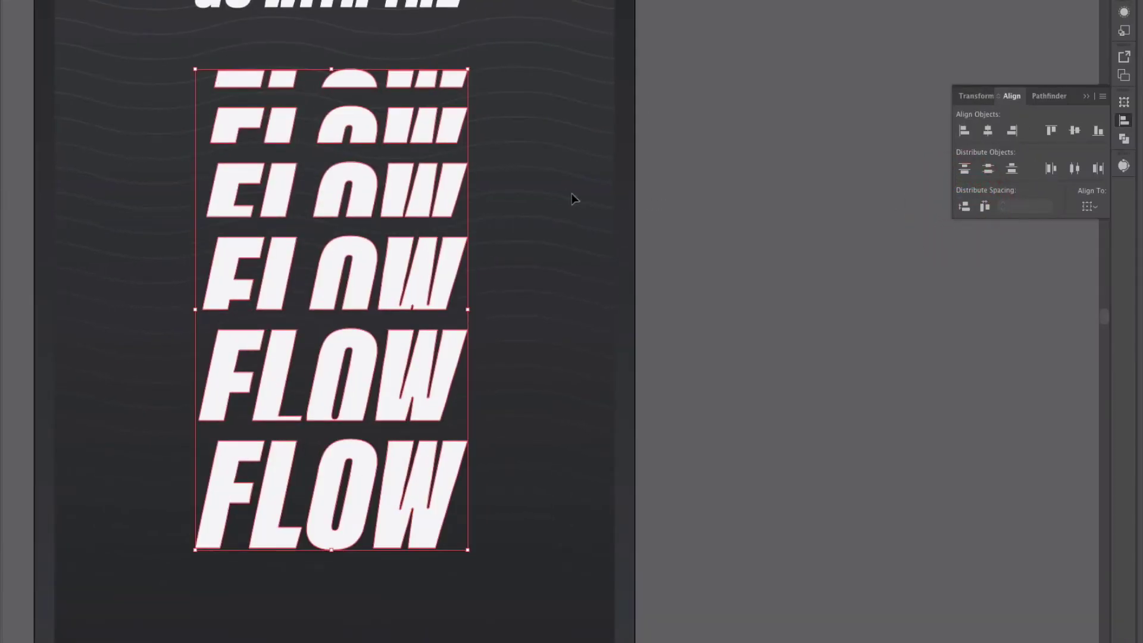
click(410, 473)
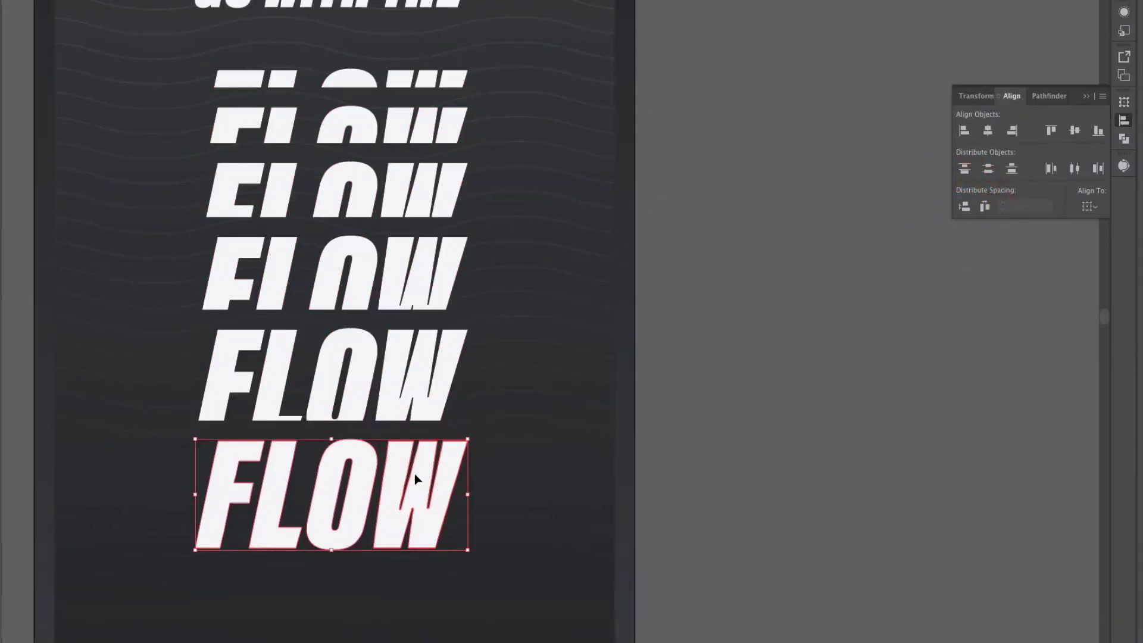
key(Up)
key(Up)
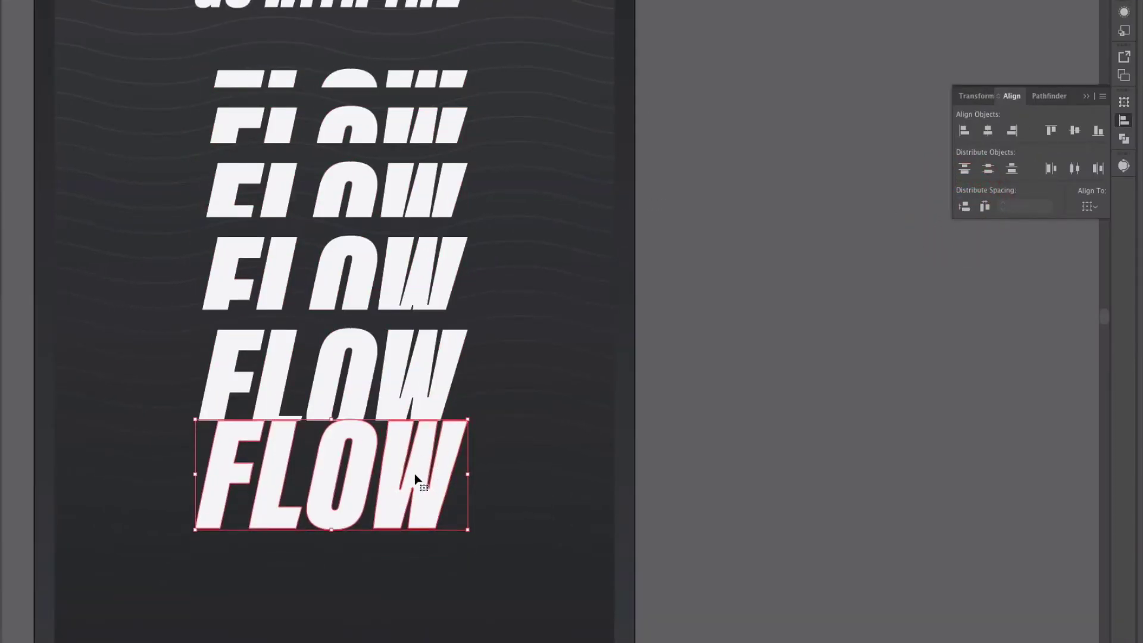
drag(171, 161, 393, 503)
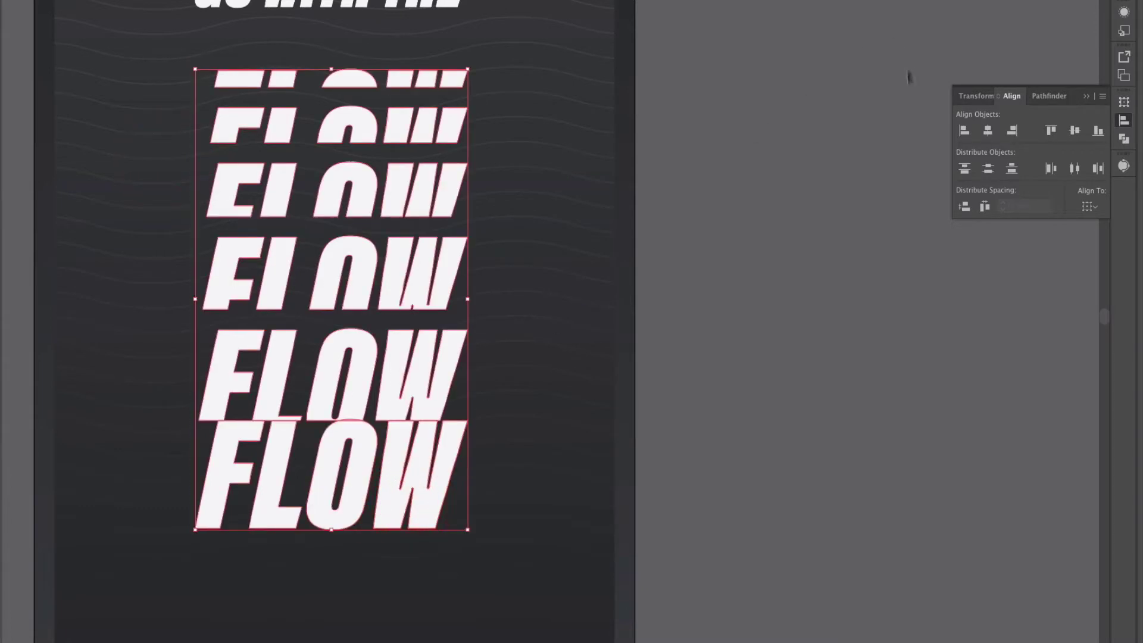
click(956, 205)
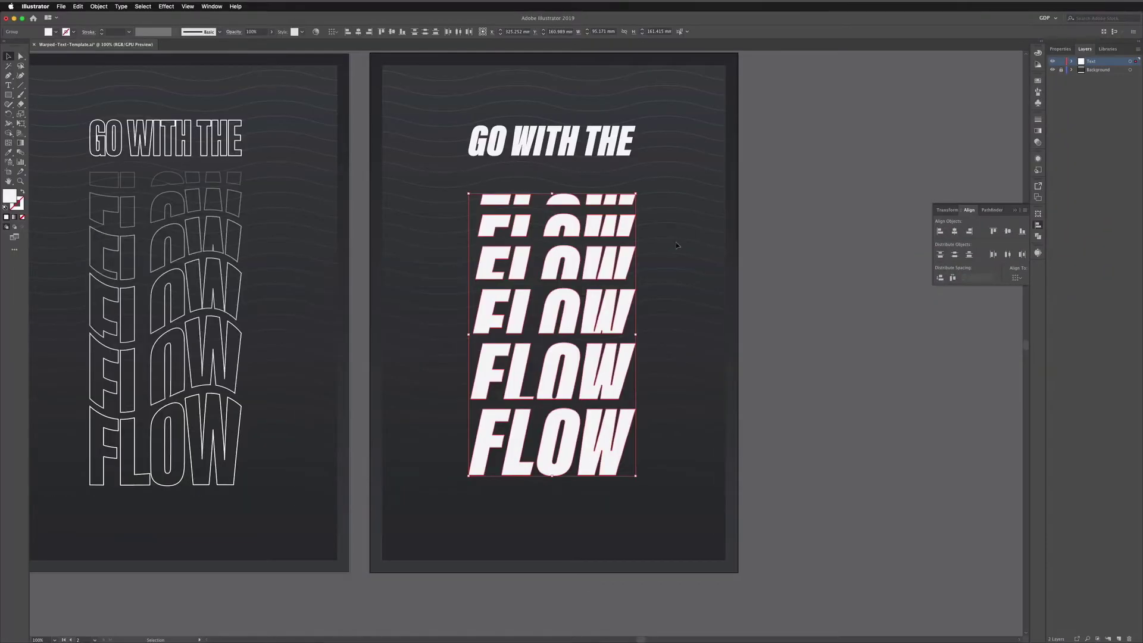
click(676, 245)
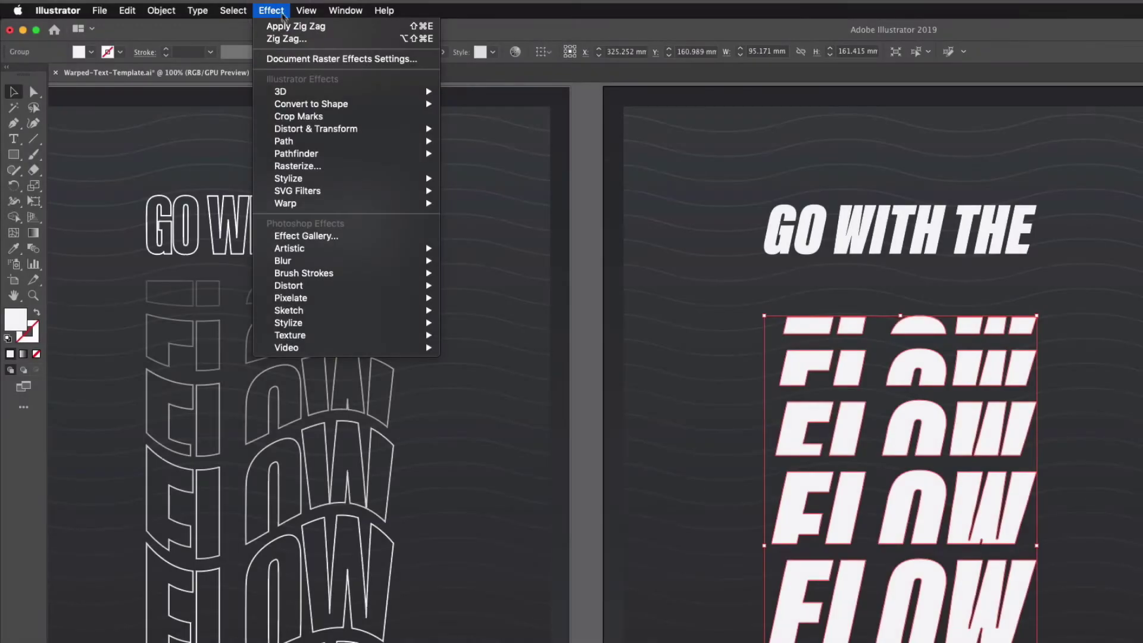
Step: Apply a horizontal Wave warp with 17% bend and 0% horizontal distortion to the FLOW stack
mouse_move(357, 203)
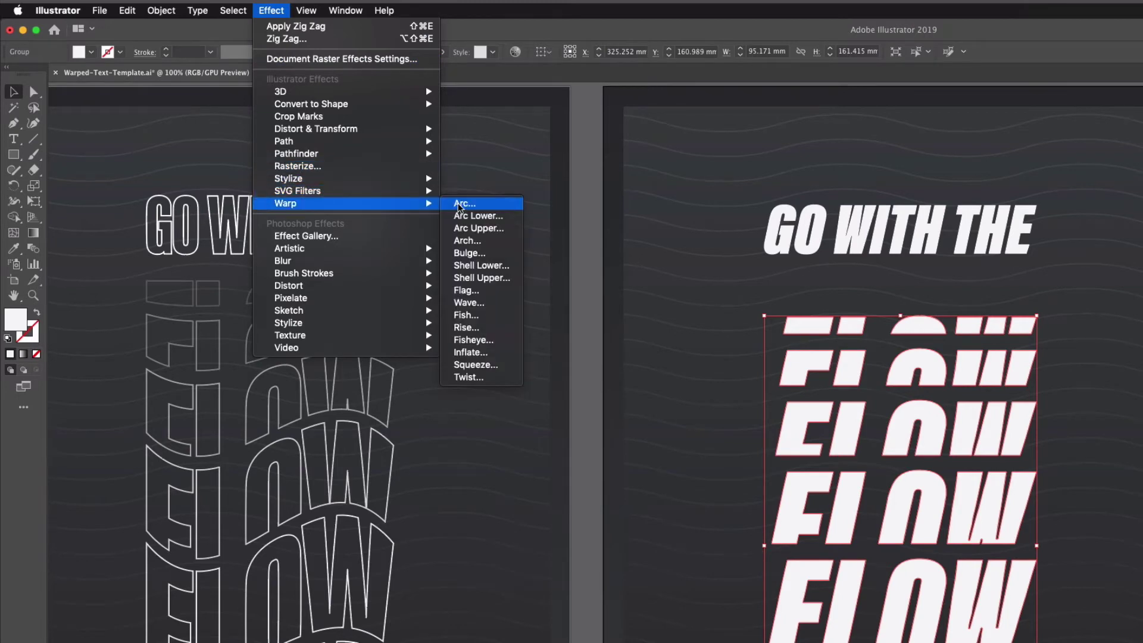
click(469, 303)
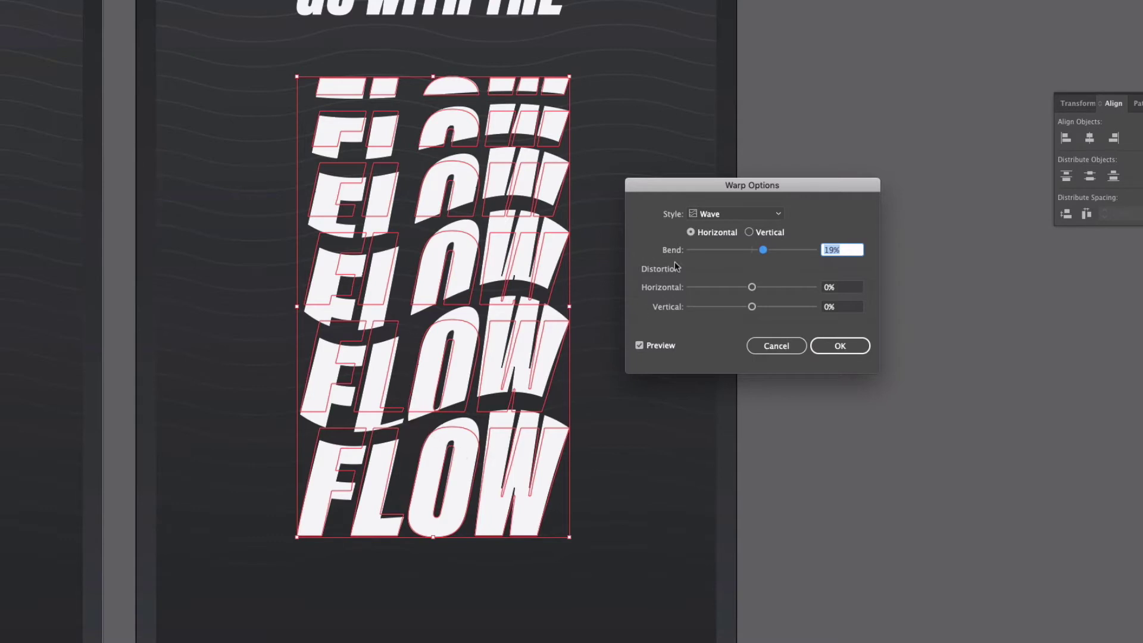
click(689, 233)
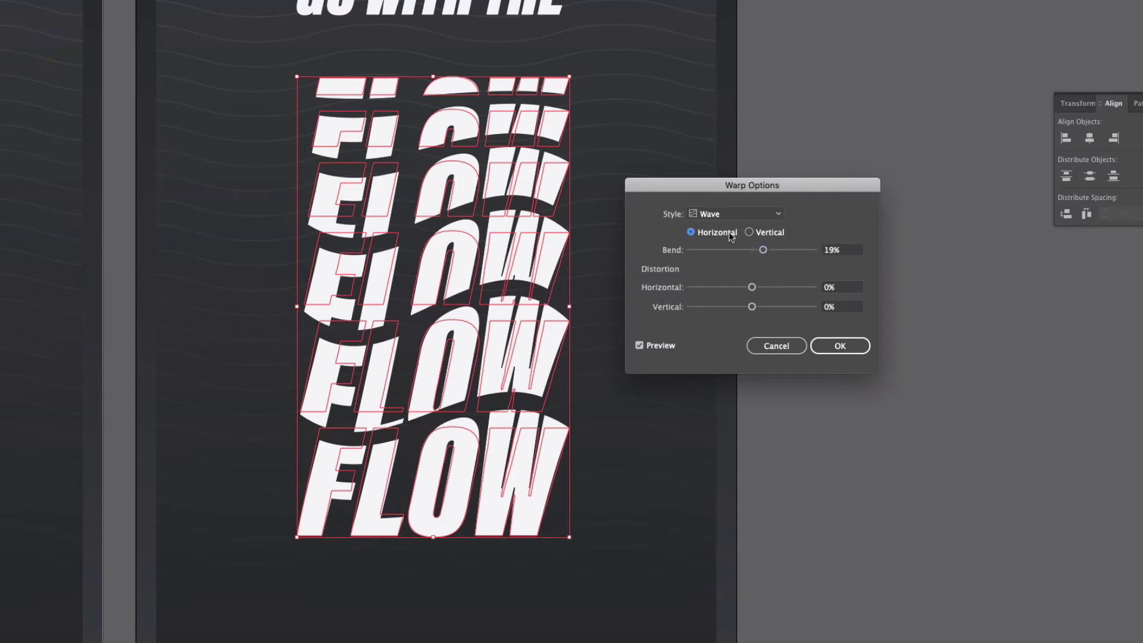
click(748, 232)
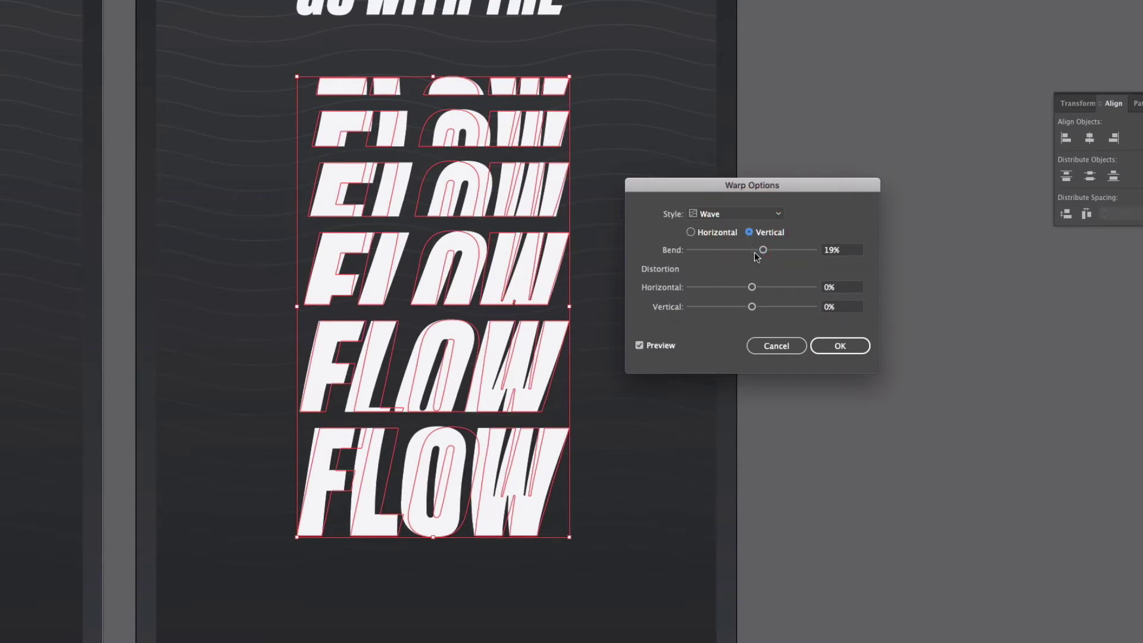
drag(755, 256, 744, 287)
click(726, 234)
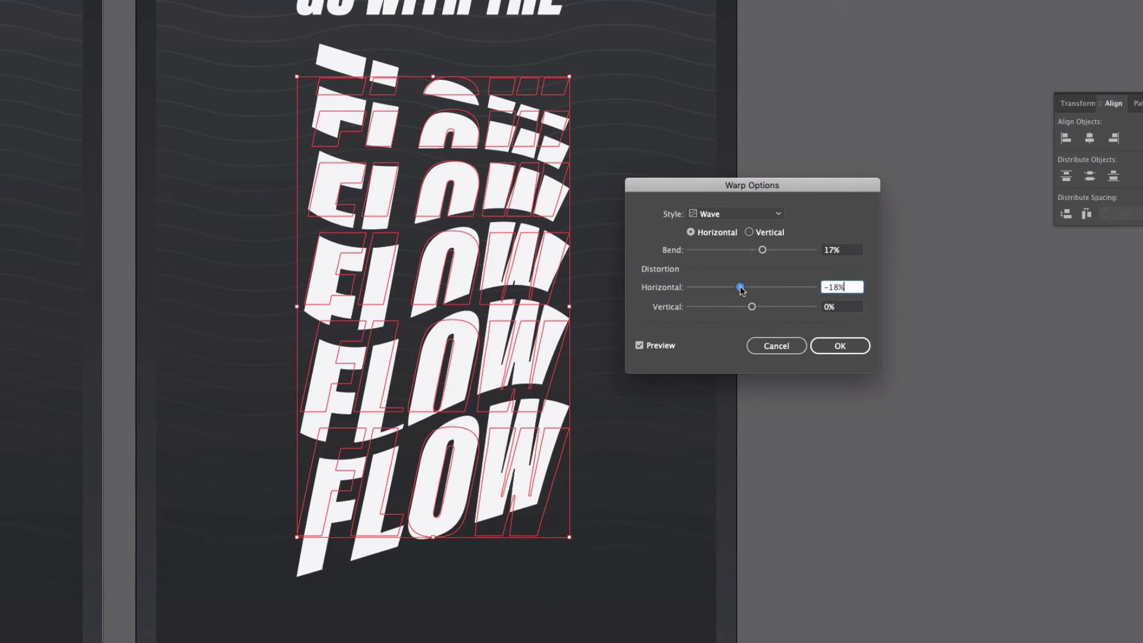
mouse_move(740, 287)
mouse_down()
mouse_move(758, 289)
mouse_move(747, 287)
mouse_up()
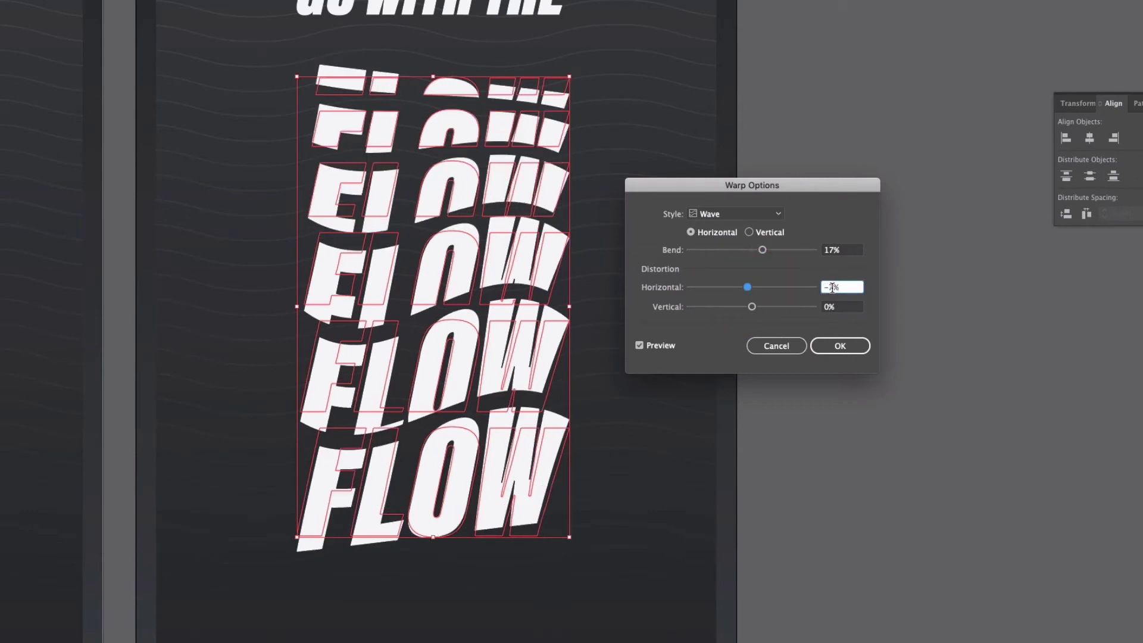
double_click(811, 286)
text(0)
click(827, 346)
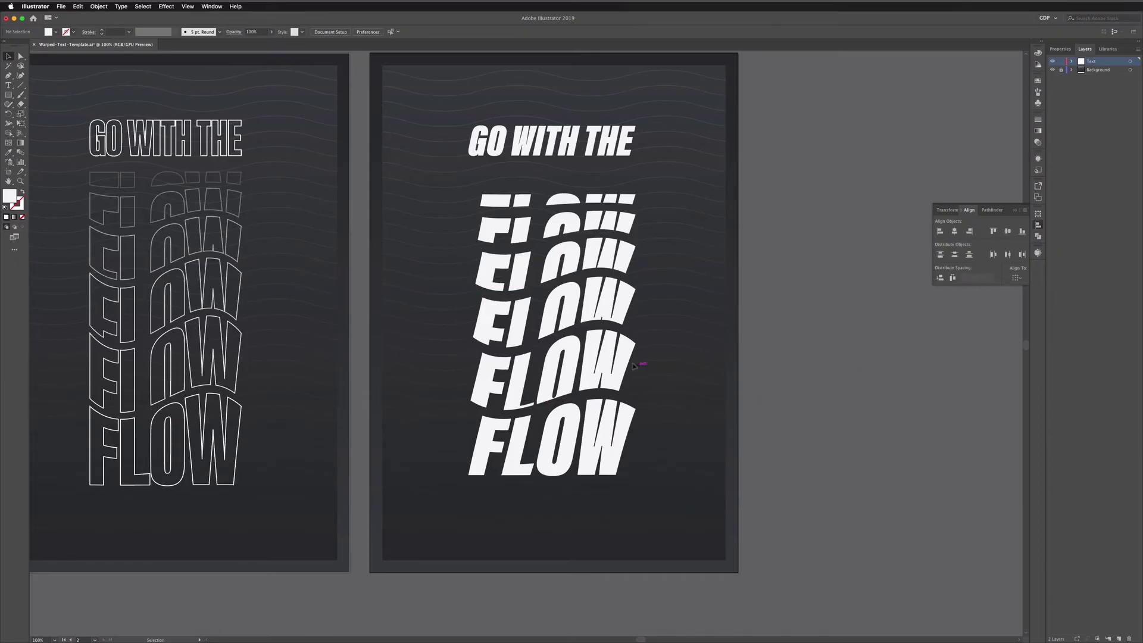
Step: Select the warped FLOW group and inspect its letters' anchor points
click(618, 359)
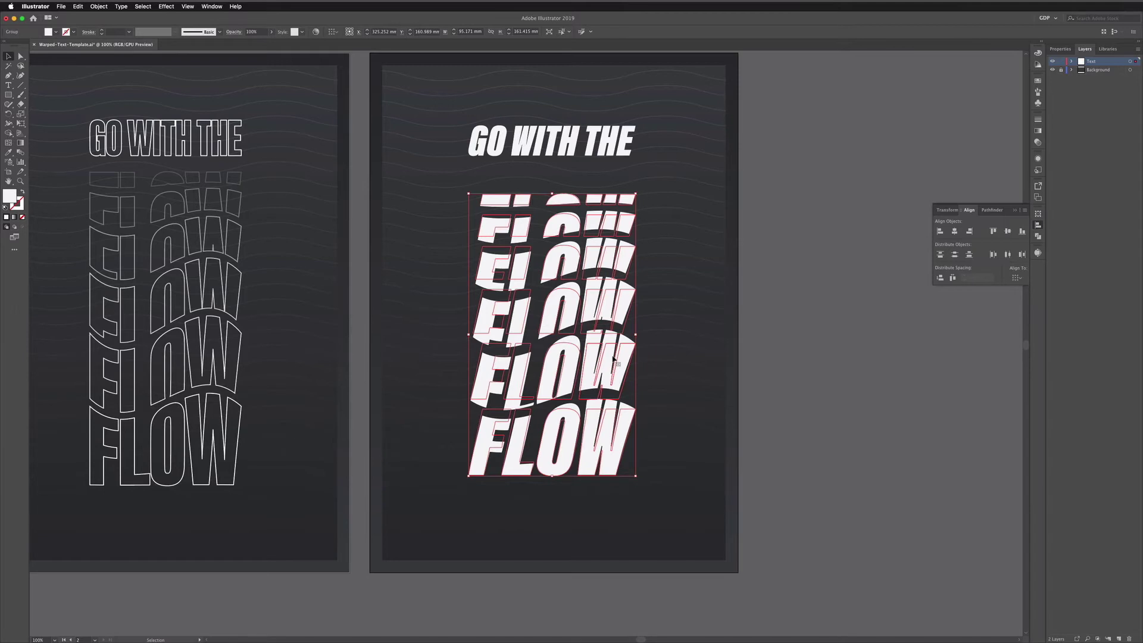
key(super+equal)
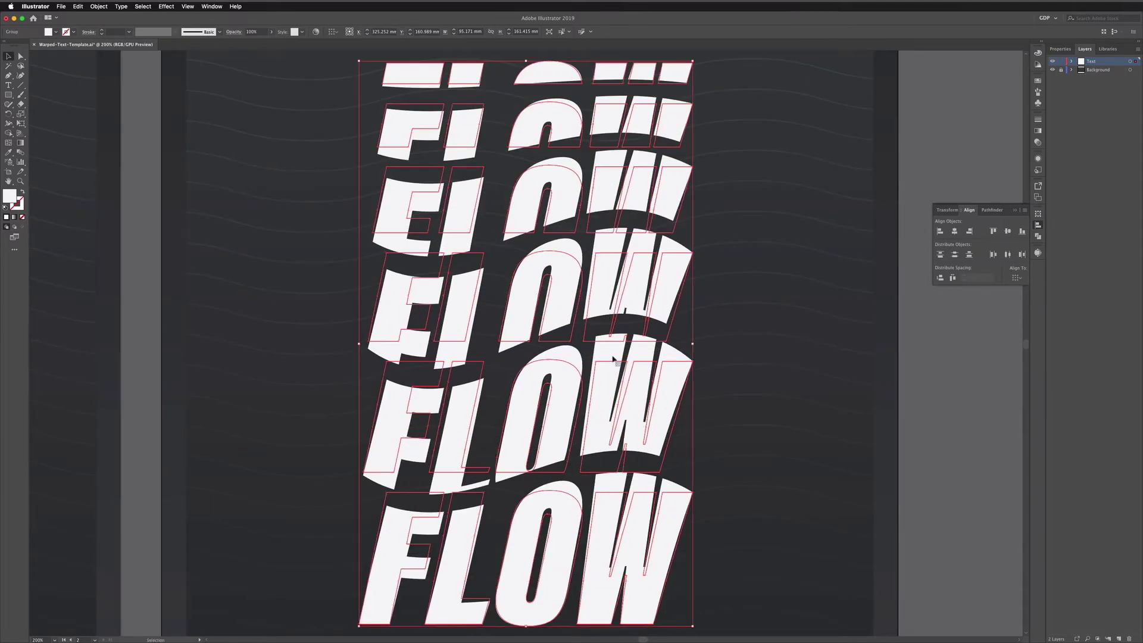
key(a)
key(super+minus)
key(v)
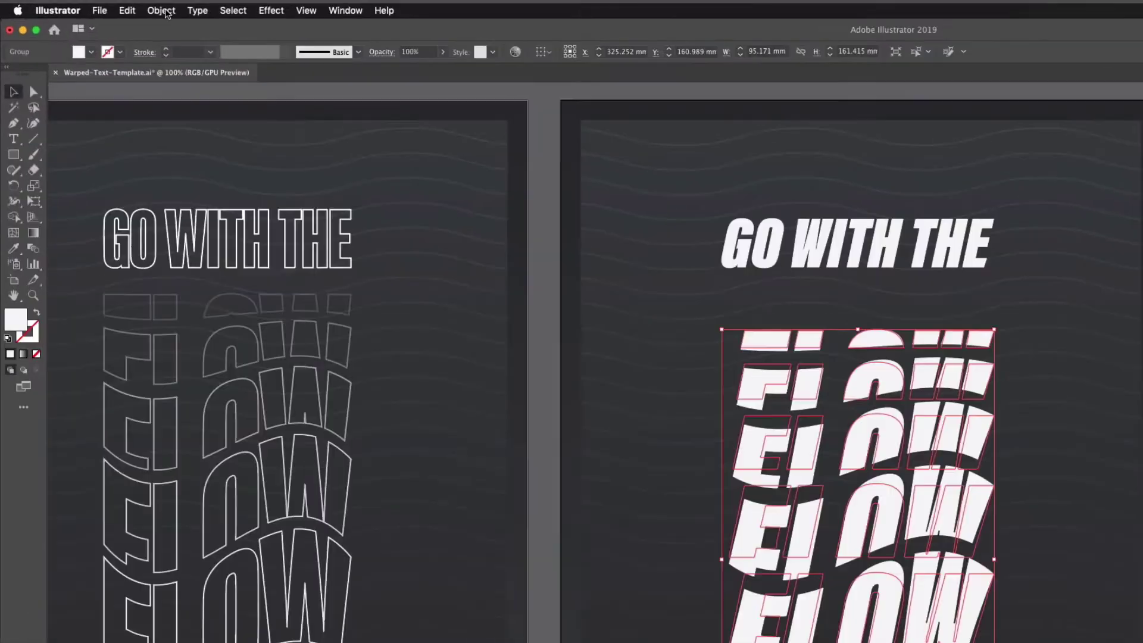
Step: Expand the warp appearance into permanent paths and zoom in on them
click(98, 6)
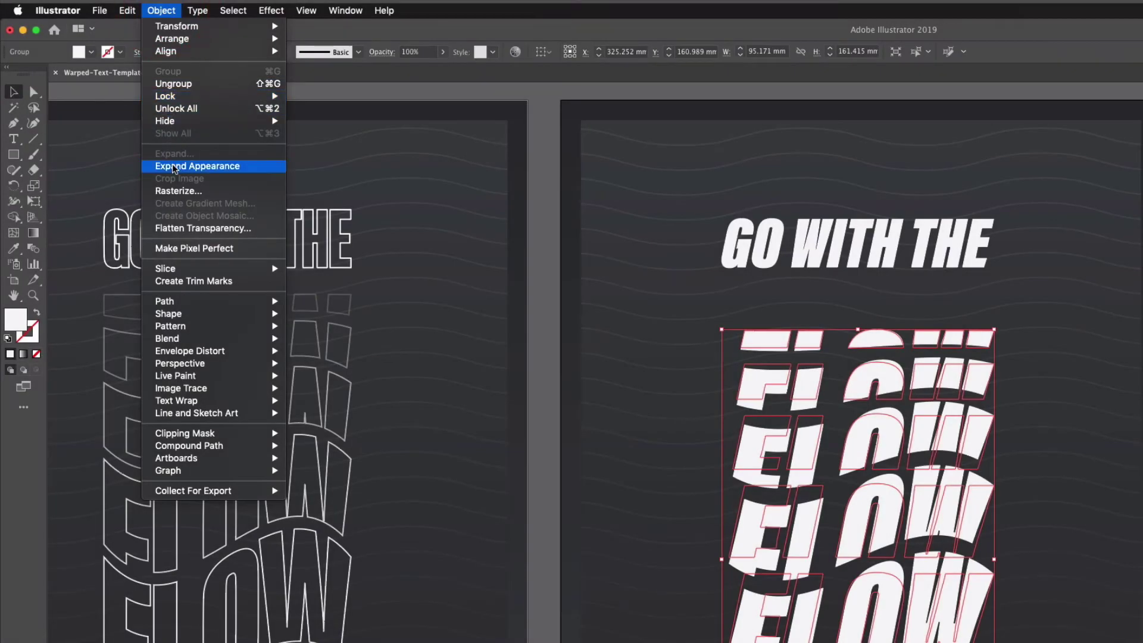
click(174, 169)
key(super+equal)
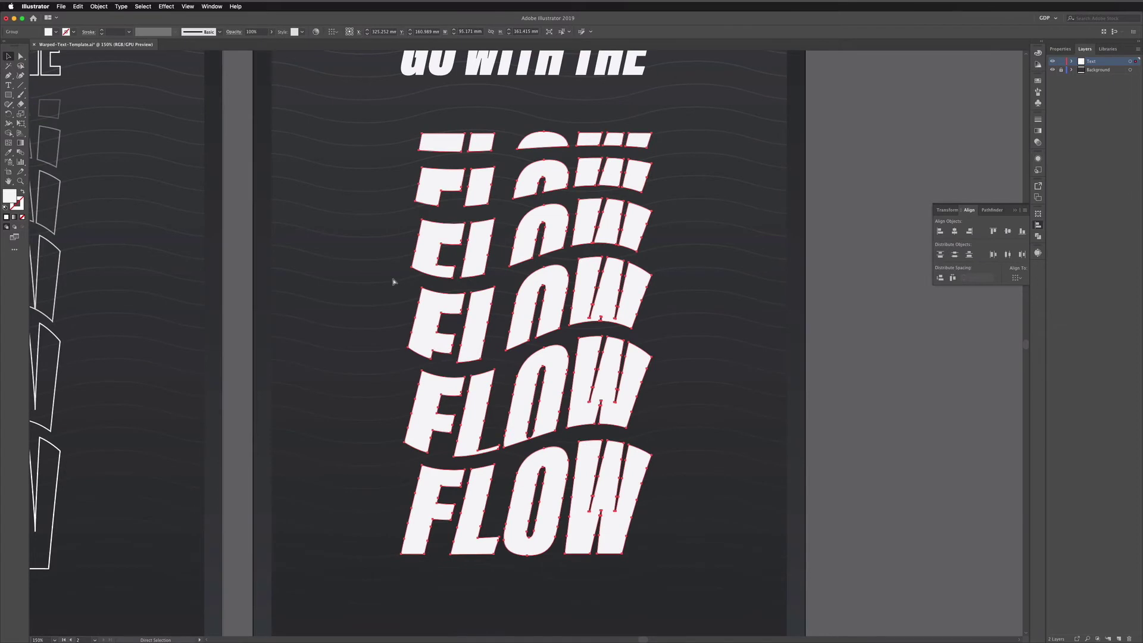
key(super+equal)
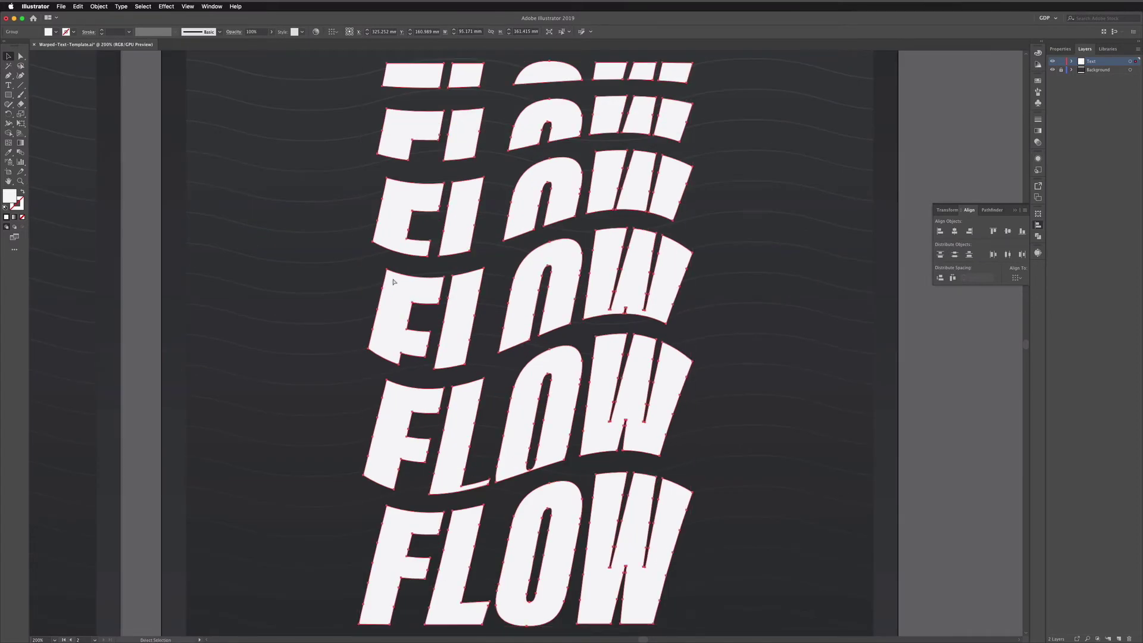
Step: Align the lettering to the artboard, centring it horizontally and vertically
key(super+alt+0)
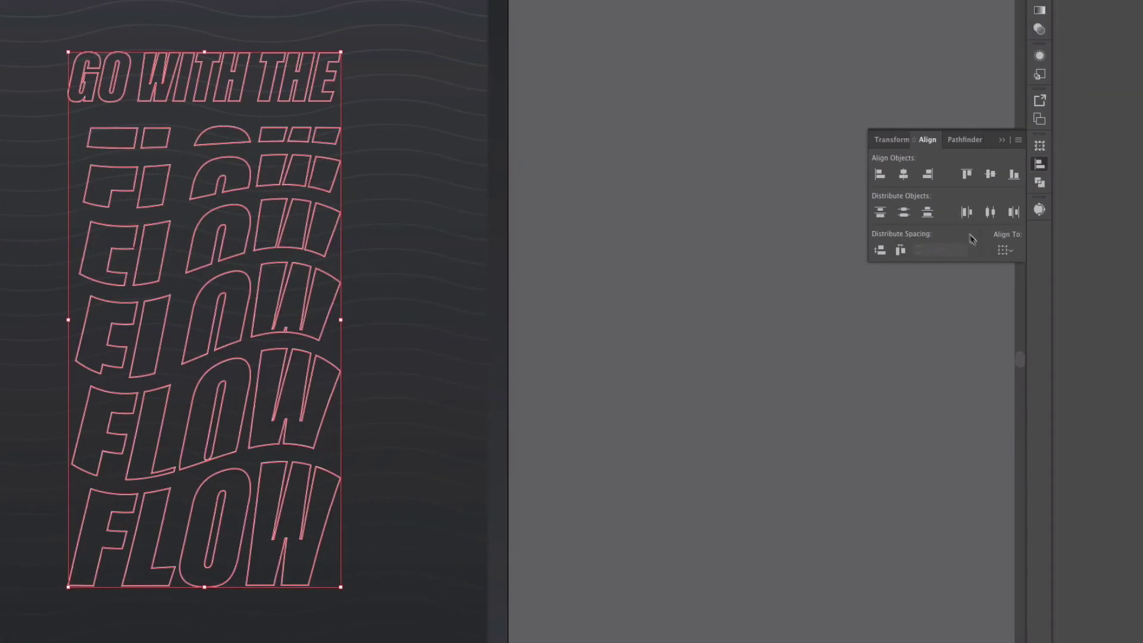
click(1005, 250)
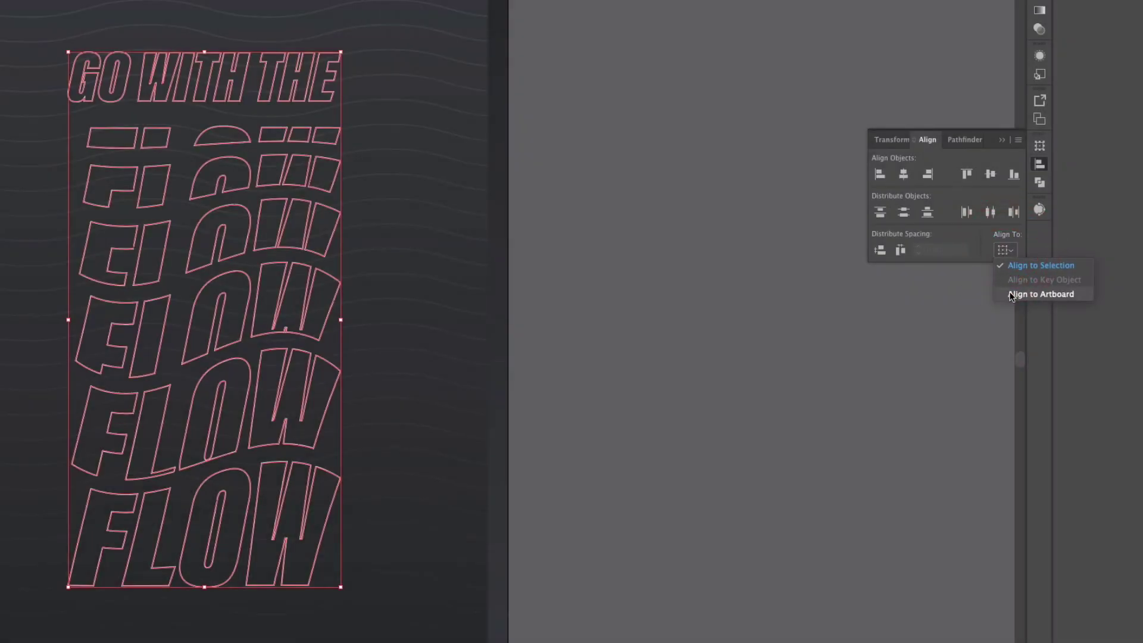
click(1012, 294)
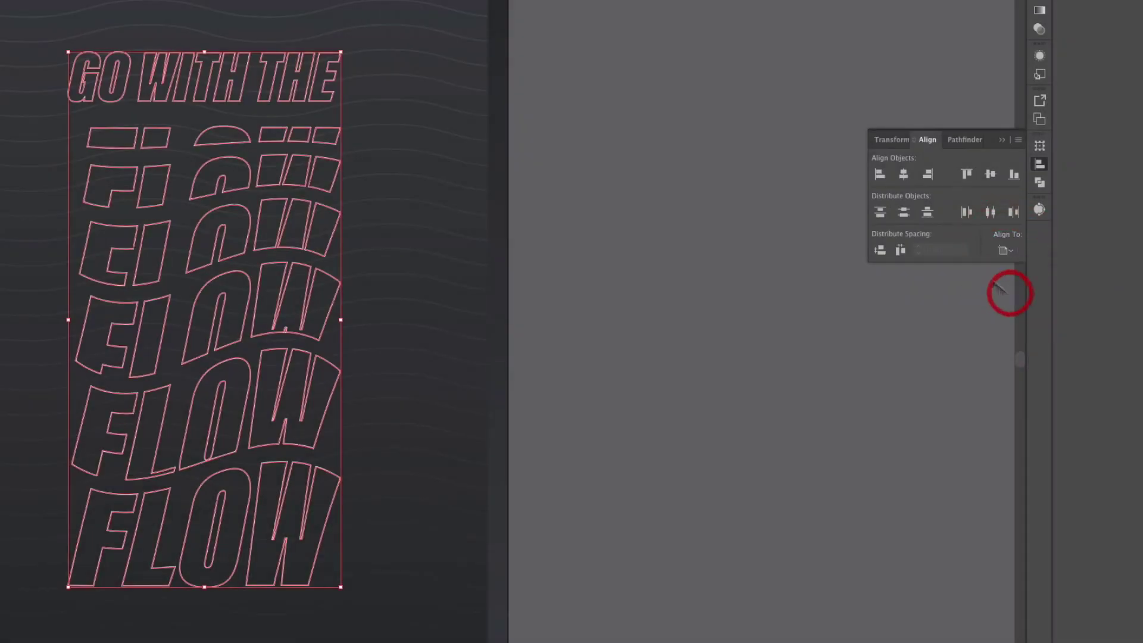
click(904, 175)
click(991, 175)
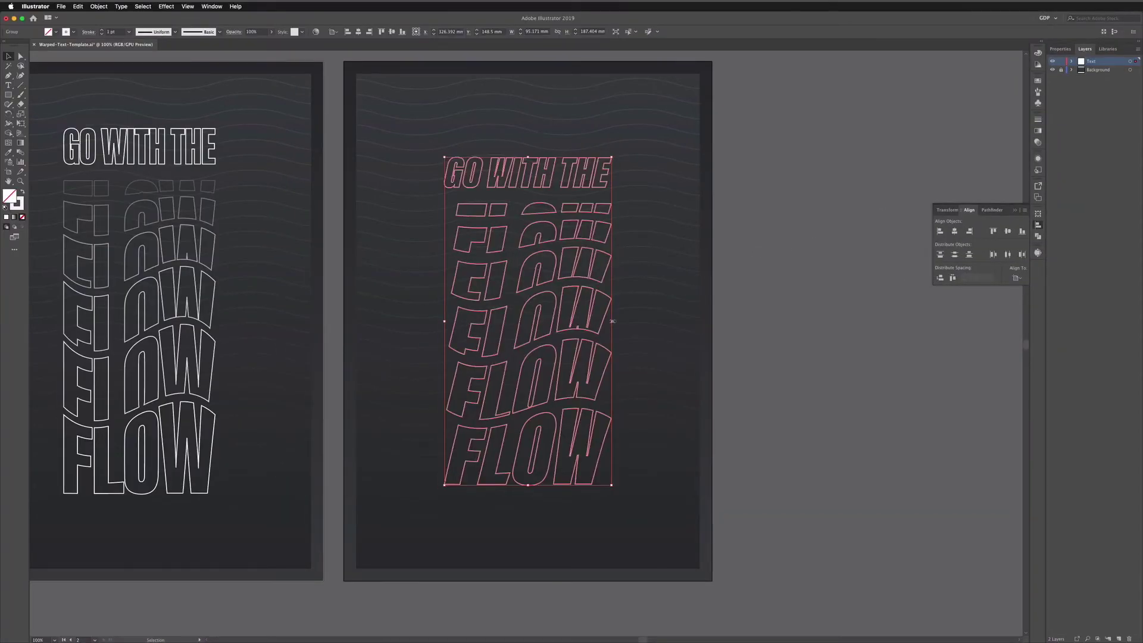
Step: Scale the lettering up slightly and ungroup it into separate FLOW rows
drag(613, 321, 624, 322)
right_click(543, 186)
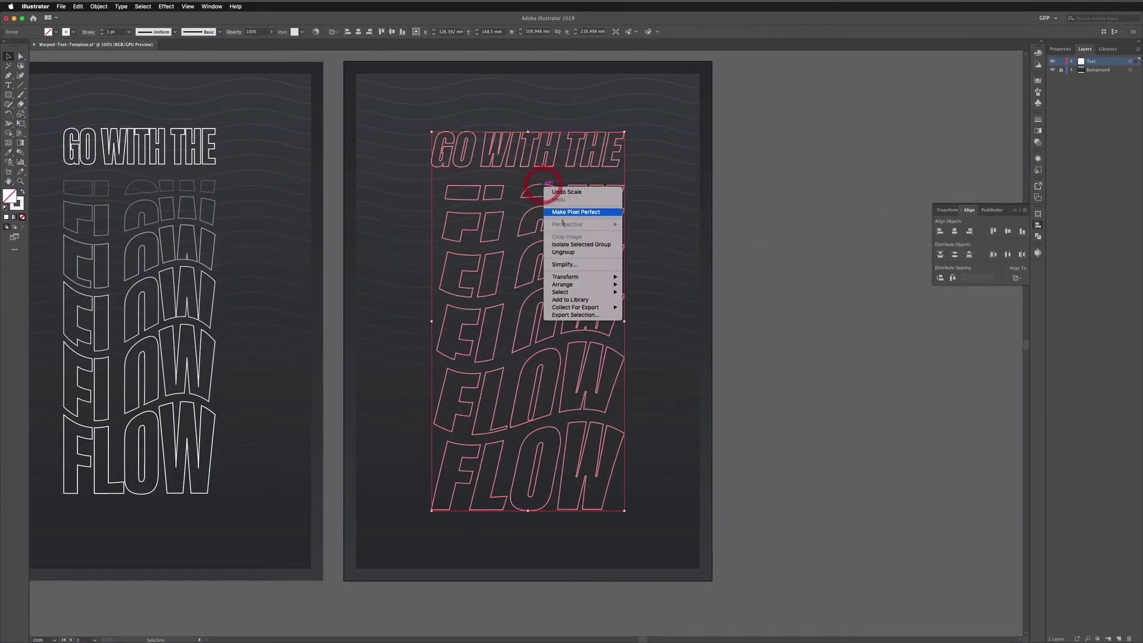
click(566, 252)
click(411, 208)
drag(411, 209, 444, 224)
Step: Set the top FLOW row to 20% opacity and begin fading the rows below
right_click(482, 215)
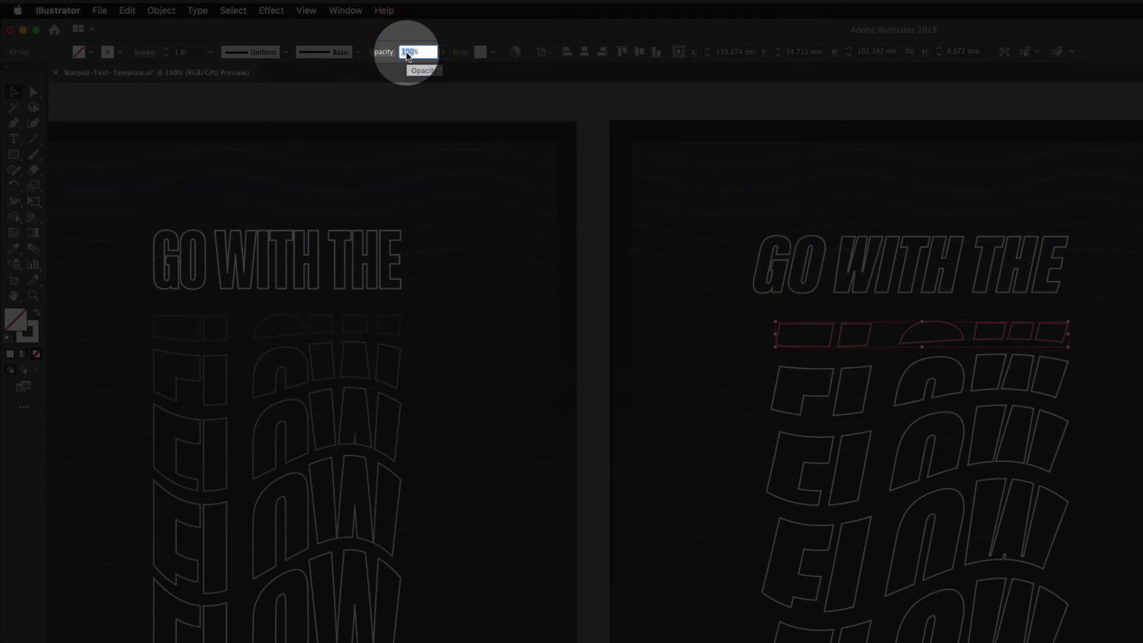
text(20)
key(Return)
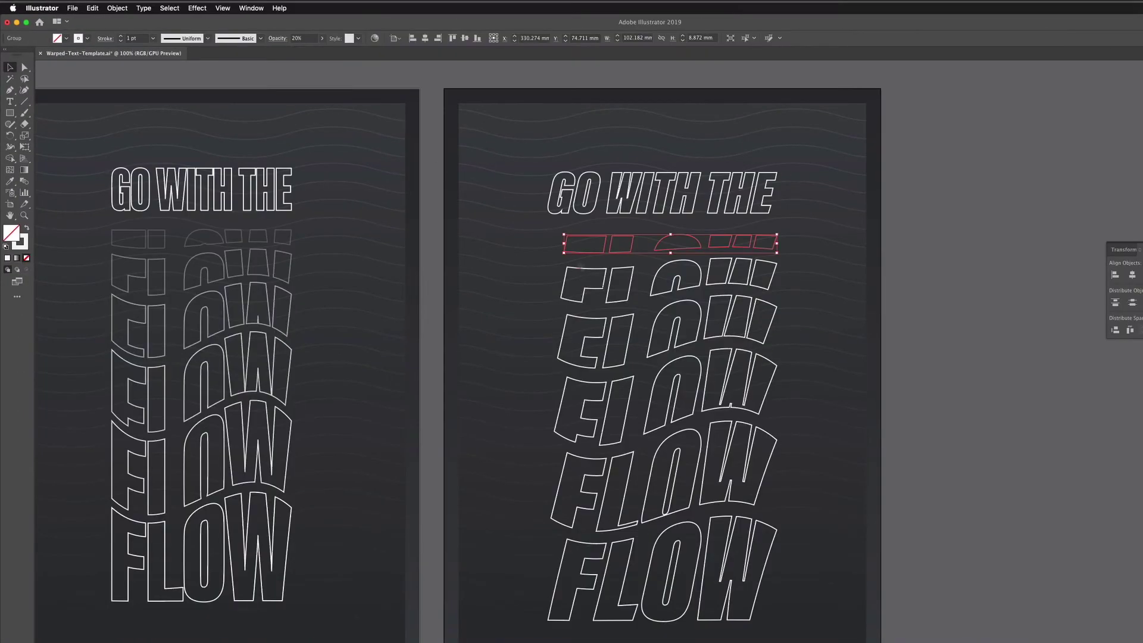
click(806, 375)
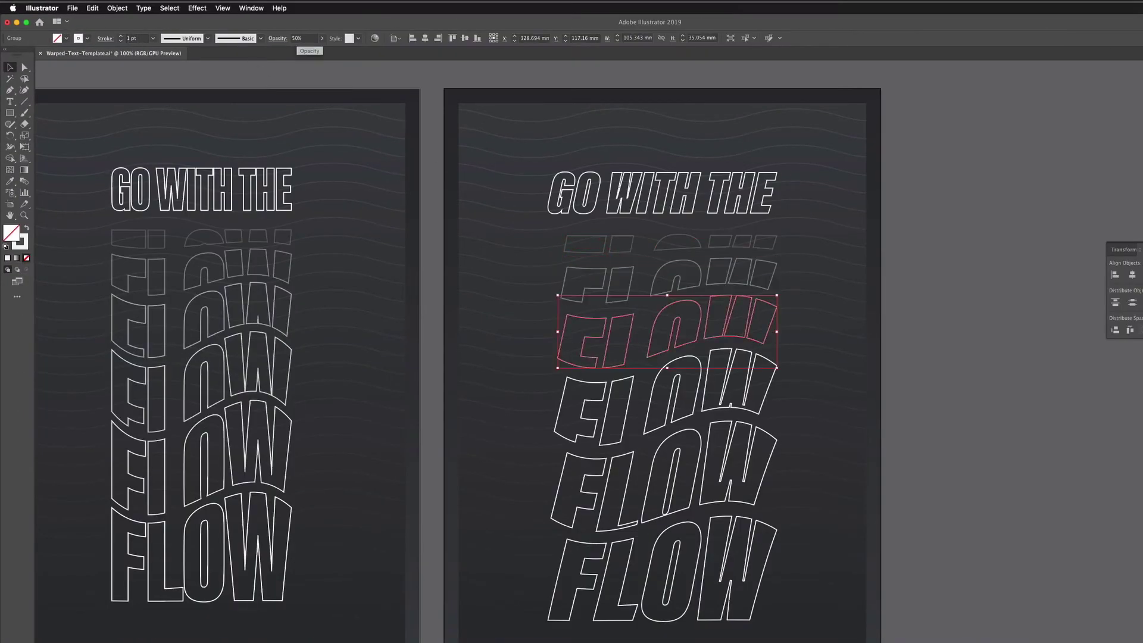
click(492, 301)
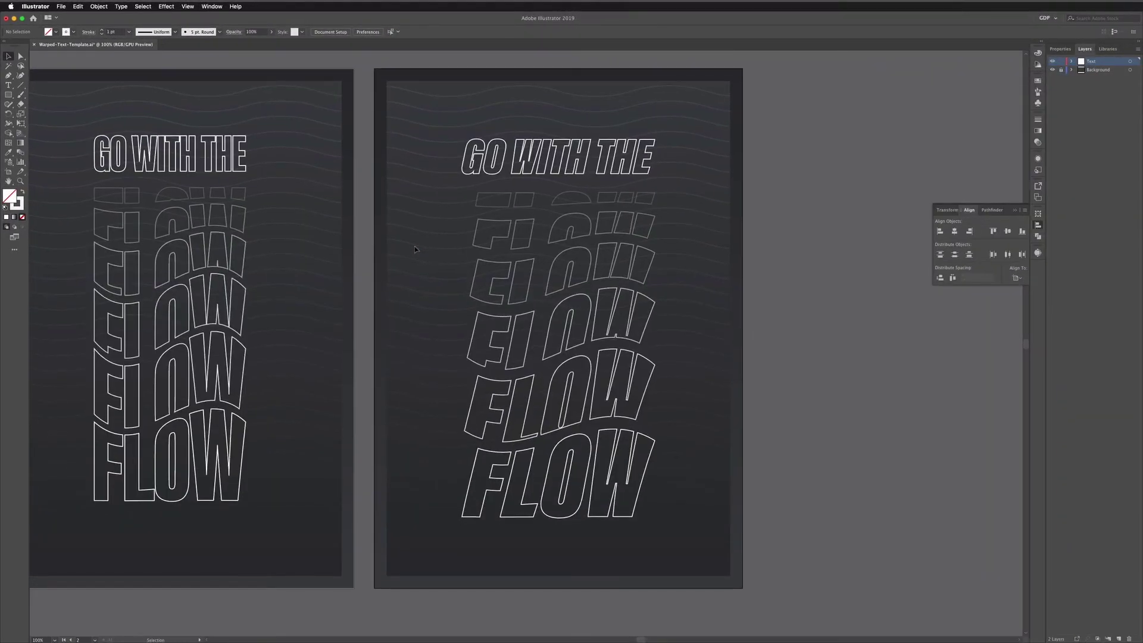
scroll(438, 223, down, 1)
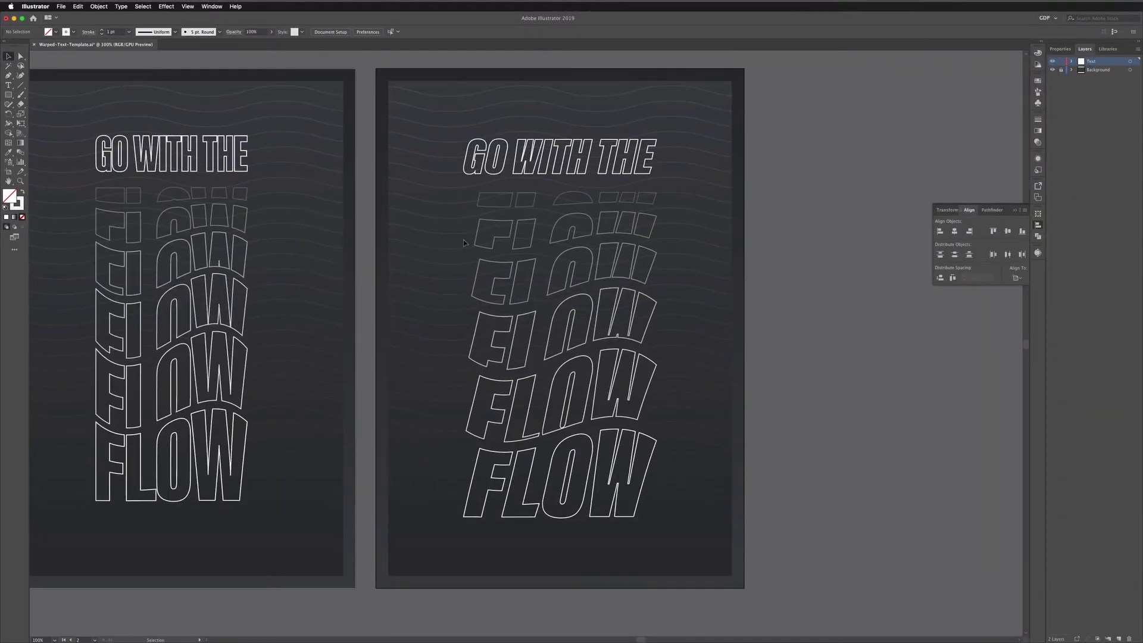
scroll(452, 249, left, 5)
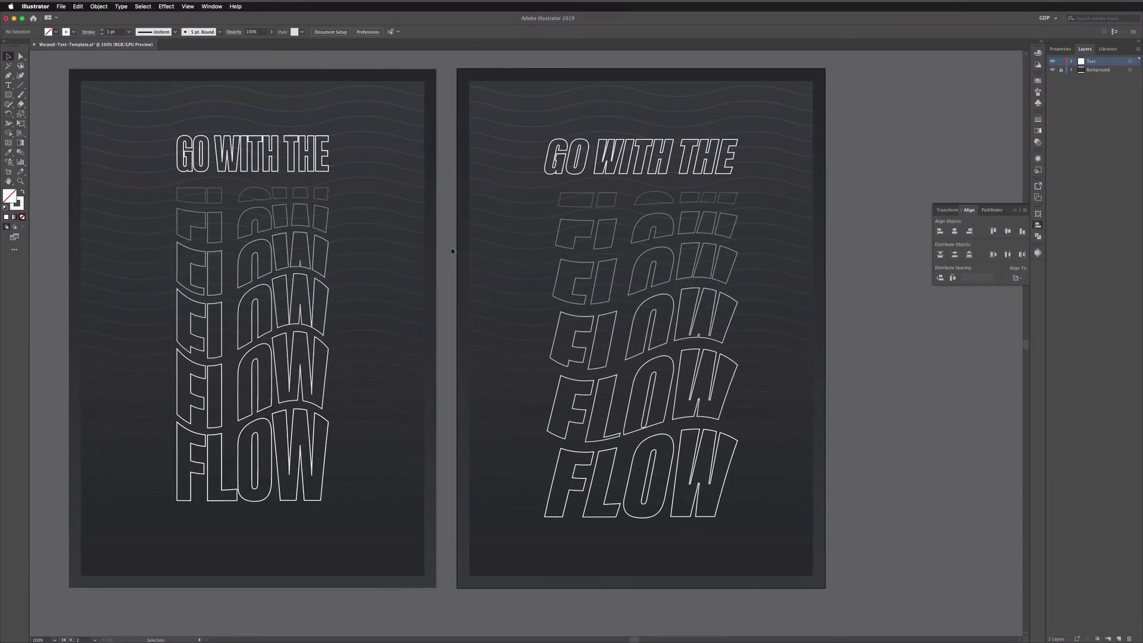
scroll(451, 248, left, 2)
scroll(451, 248, up, 1)
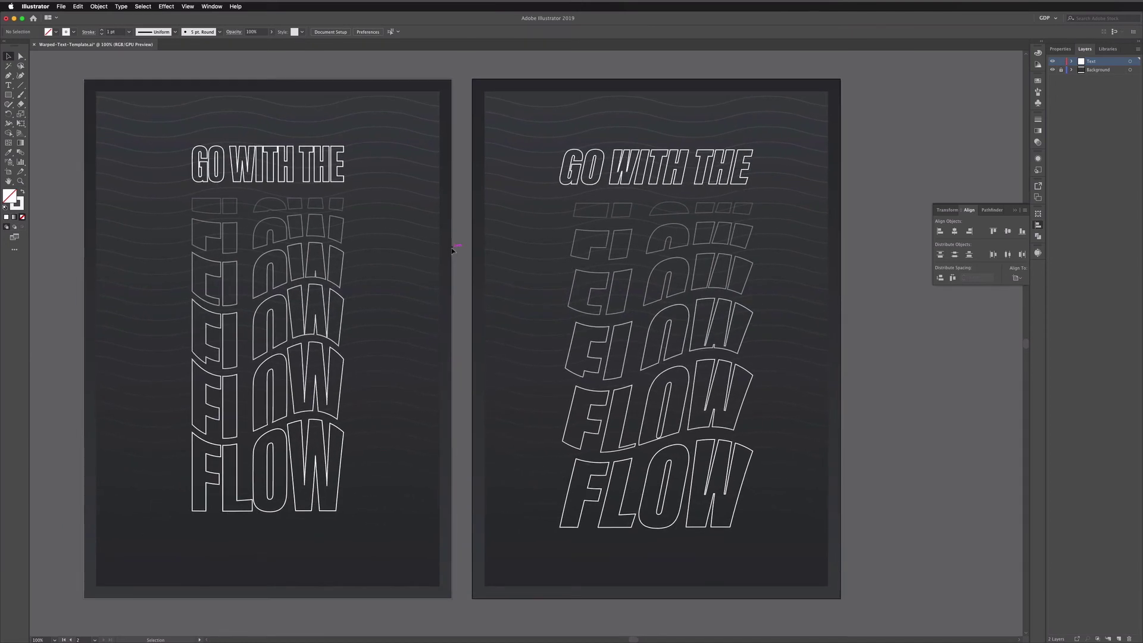
scroll(451, 248, left, 2)
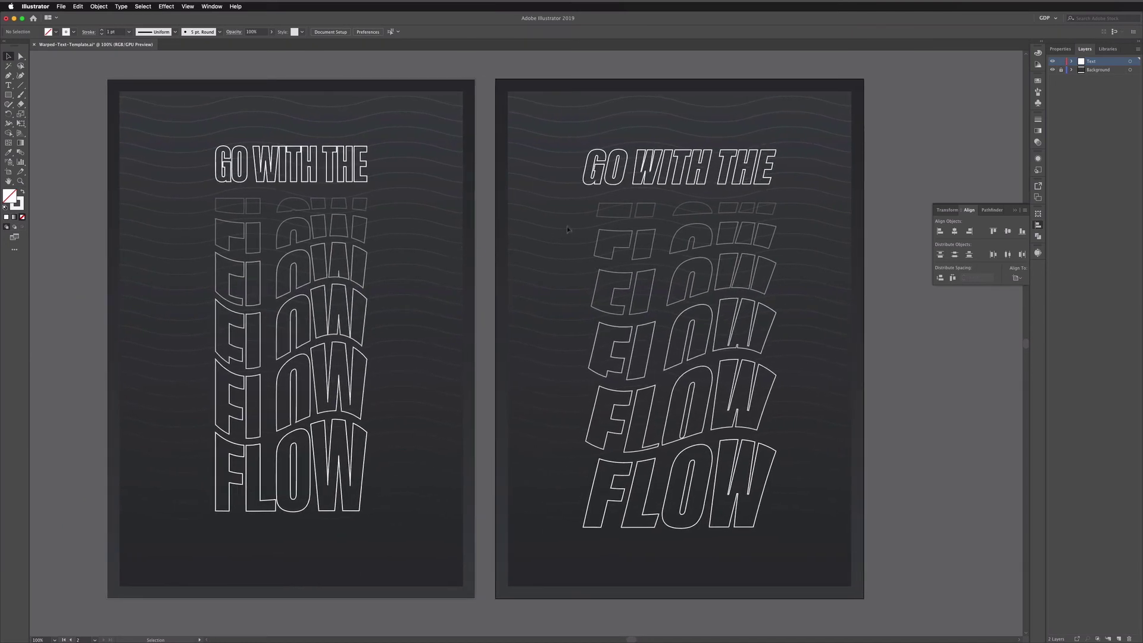